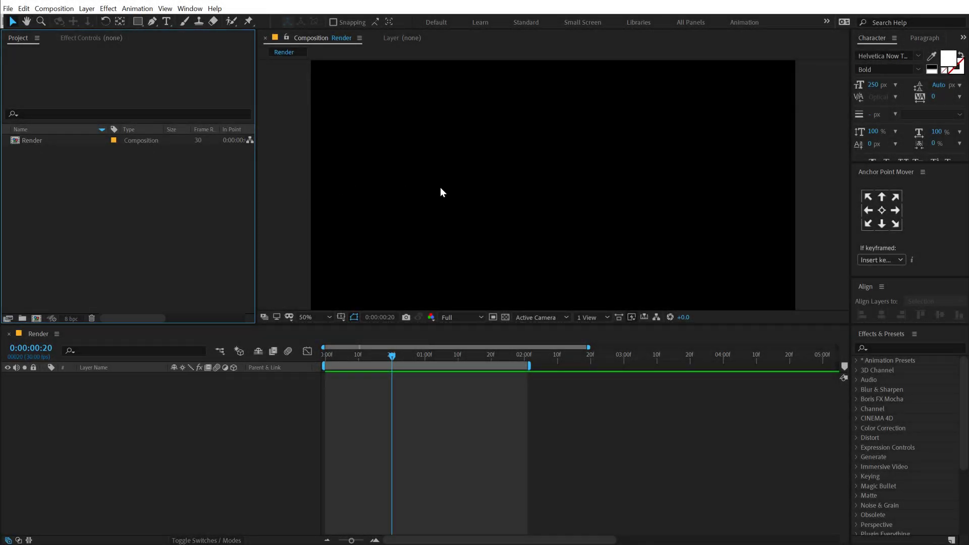
Add a text layer reading 'Creative.' to the Render composition.
click(166, 22)
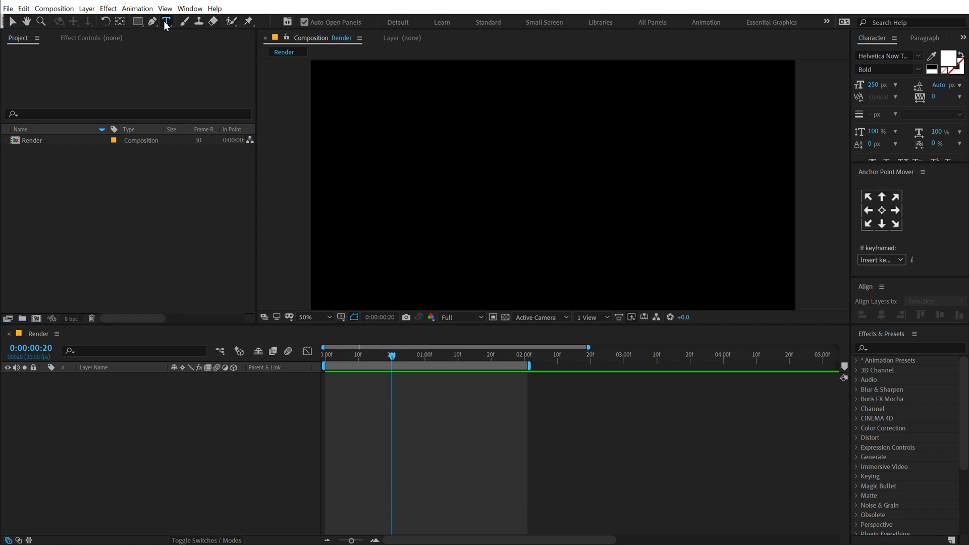
click(454, 175)
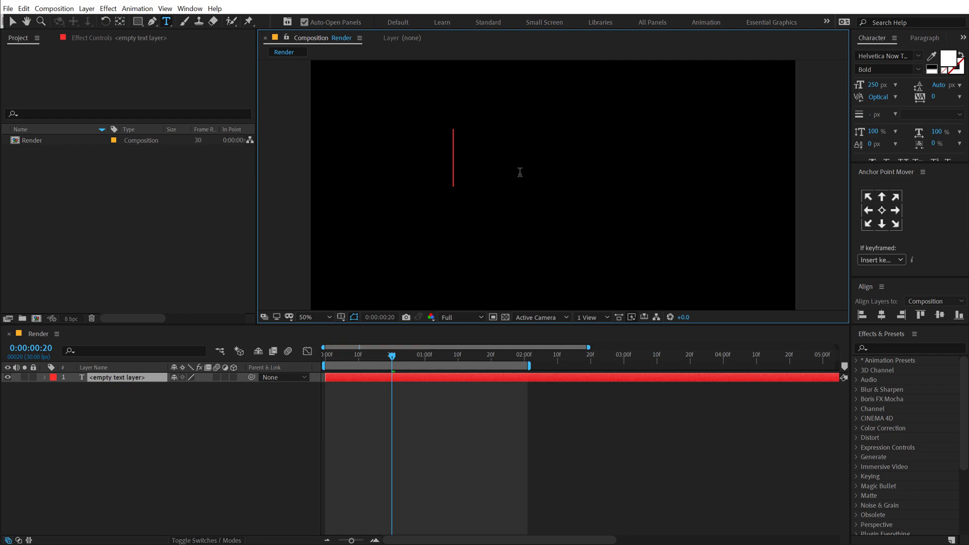
text(Cre)
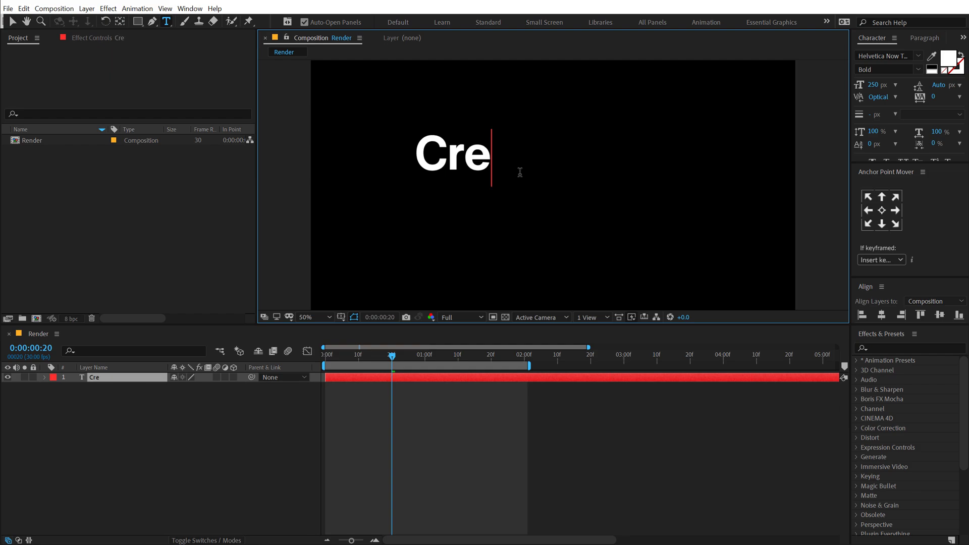
text(ative.)
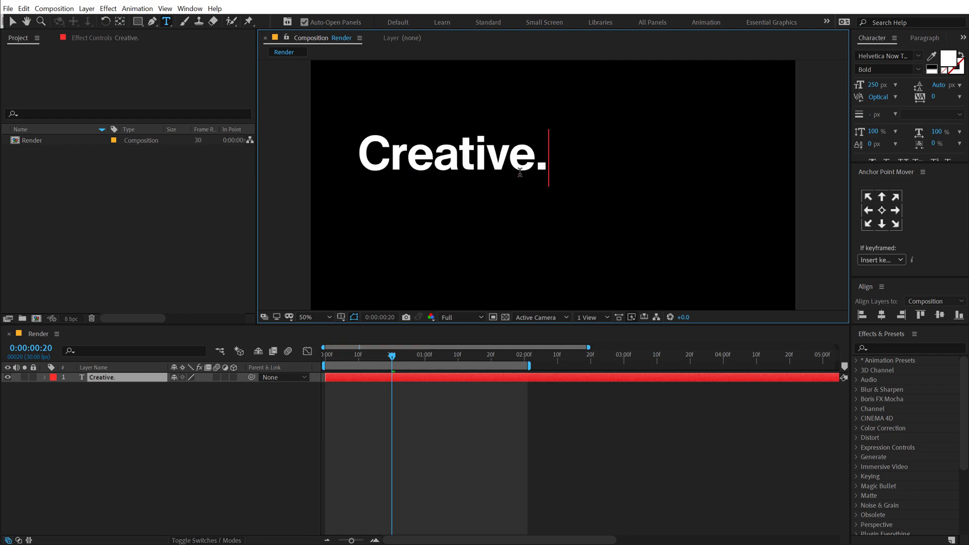
click(13, 21)
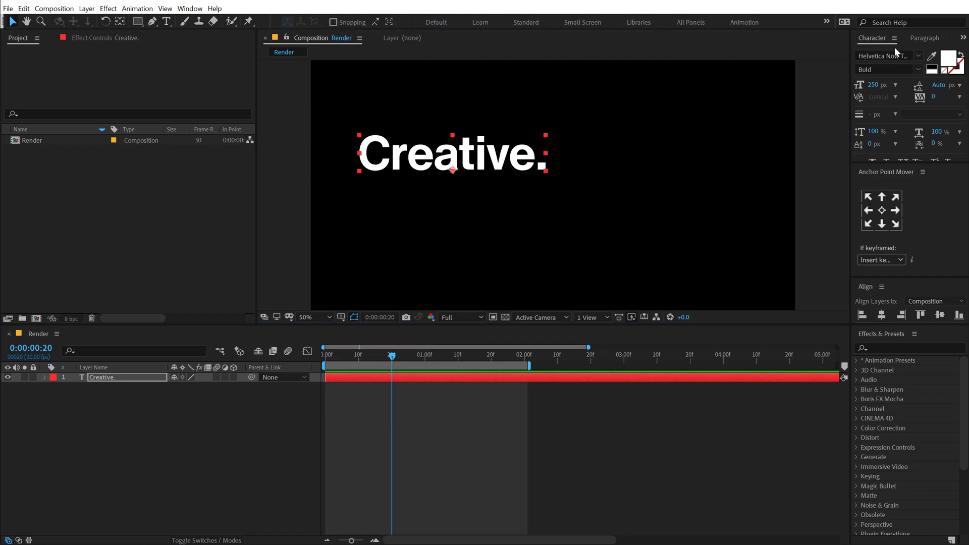
Centre the text's anchor point and align it horizontally and vertically in the composition.
click(882, 210)
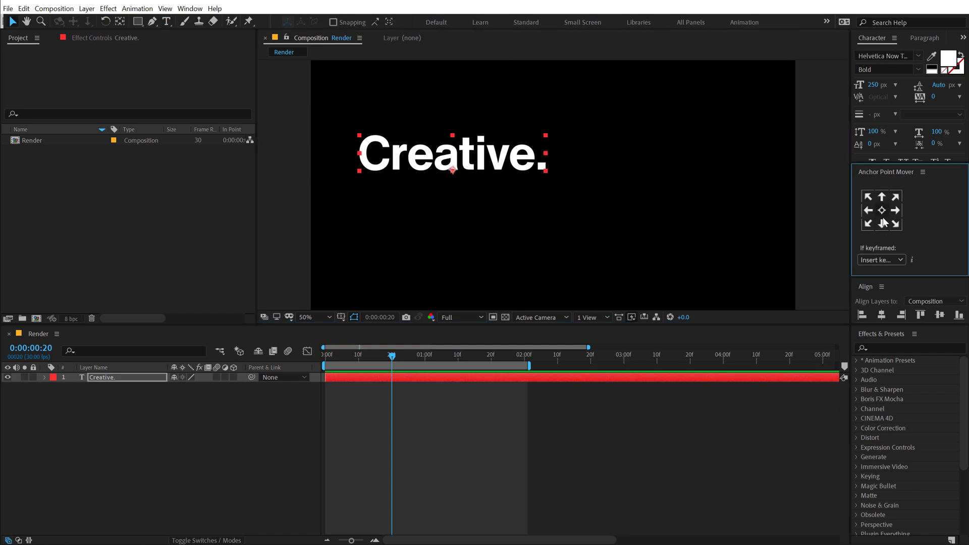
click(883, 313)
click(939, 315)
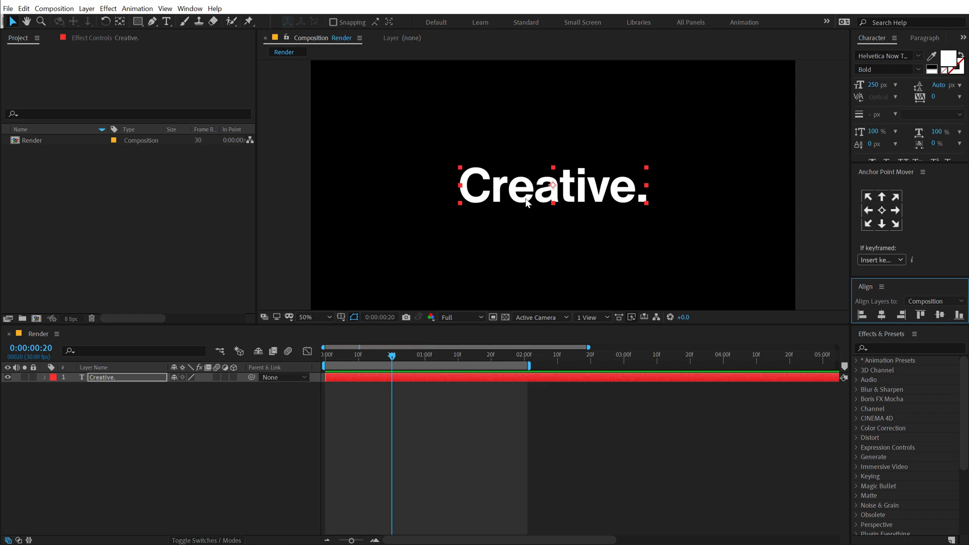
click(58, 398)
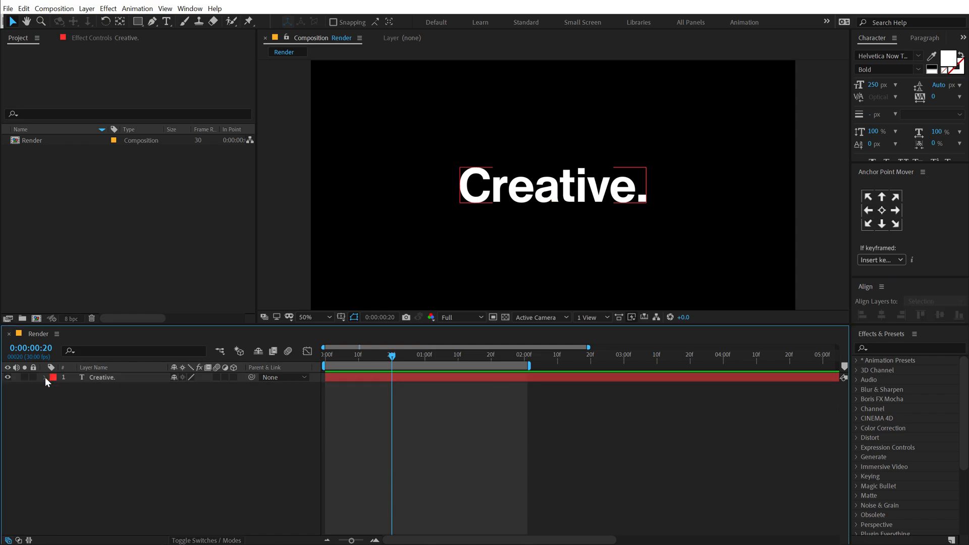
Give the Creative. text an Animator 1 with Position and an Expression Selector.
click(45, 377)
click(238, 387)
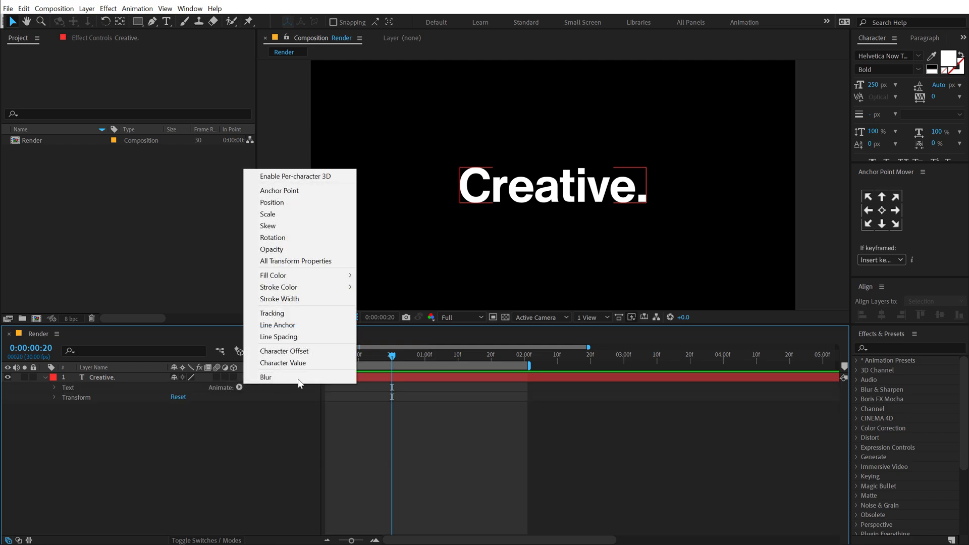
click(282, 204)
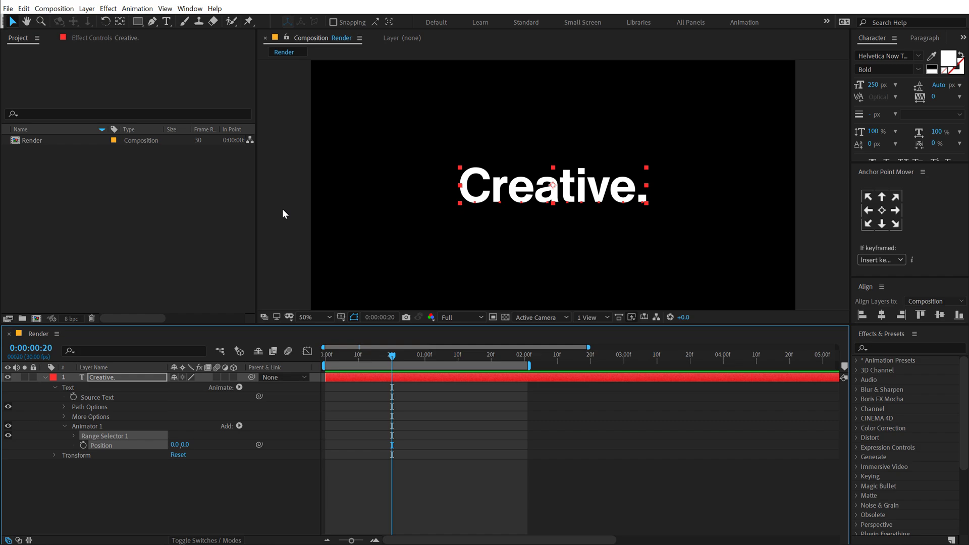
click(229, 473)
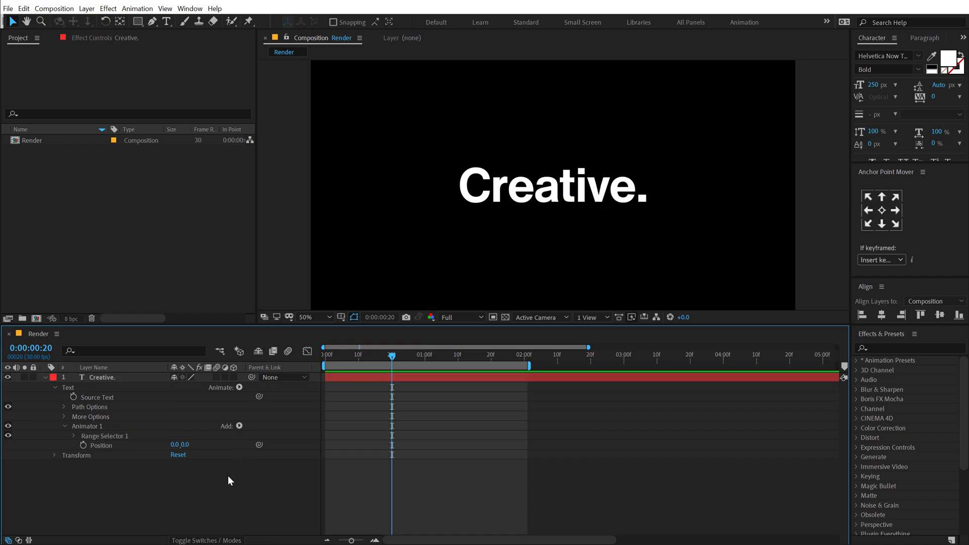
click(240, 426)
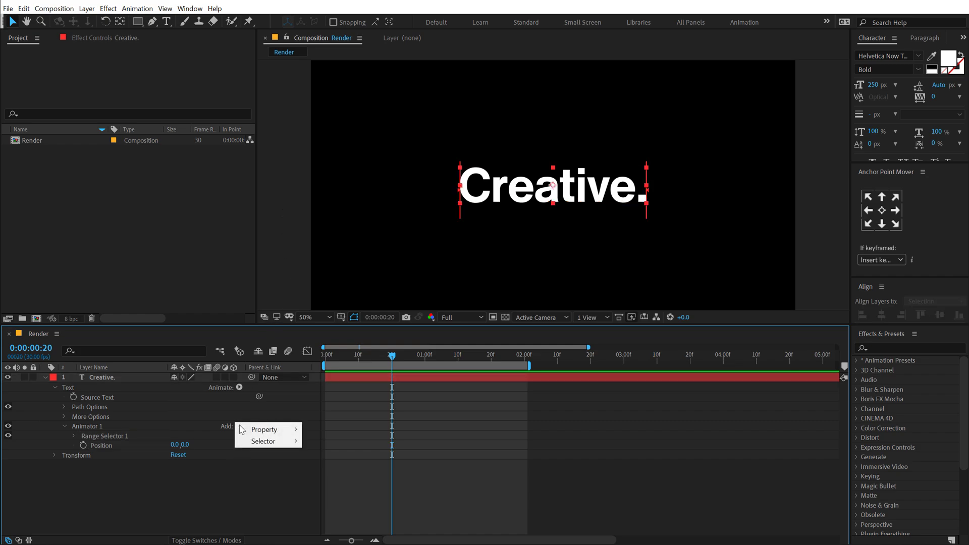
mouse_move(266, 442)
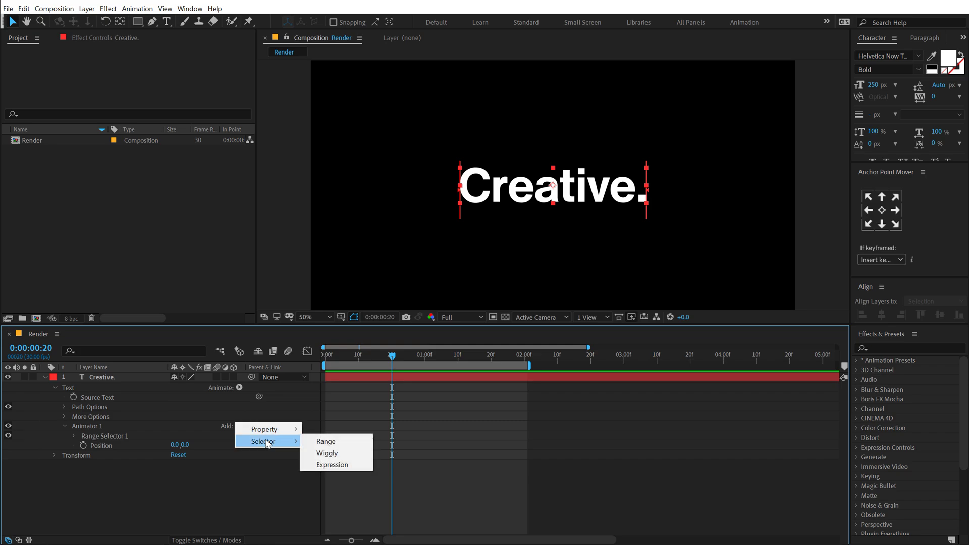
click(331, 465)
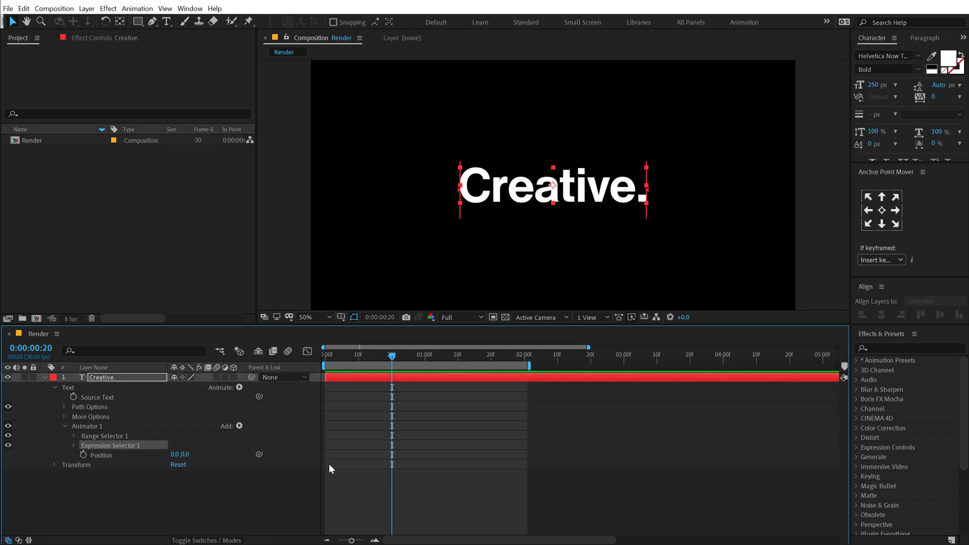
Add Scale, Rotation and Tracking properties to Animator 1 and reveal Expression Selector 1.
click(239, 426)
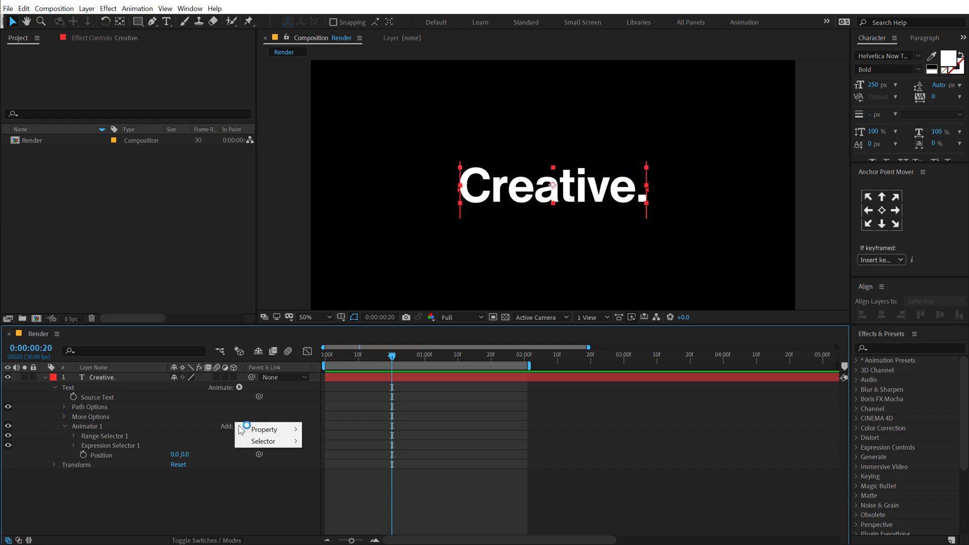
mouse_move(292, 430)
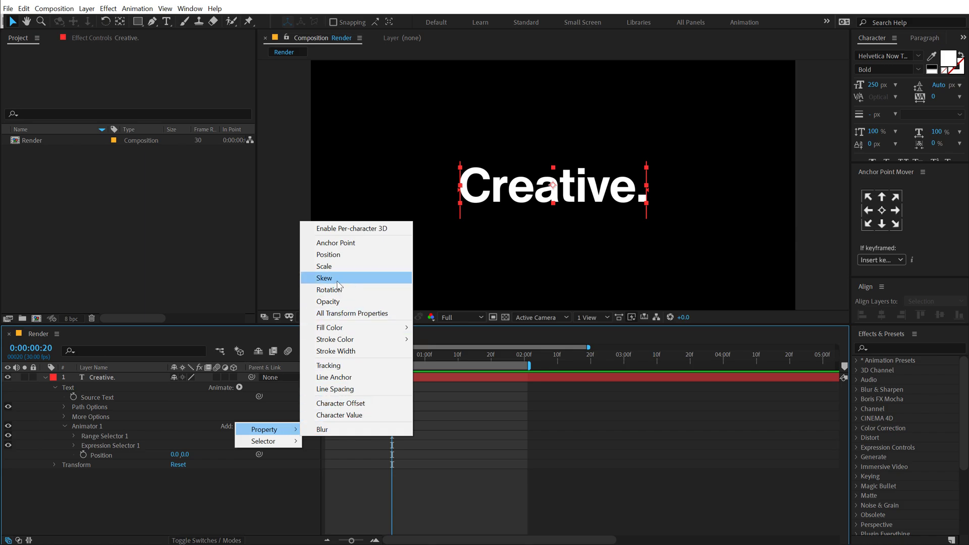
click(335, 268)
click(240, 426)
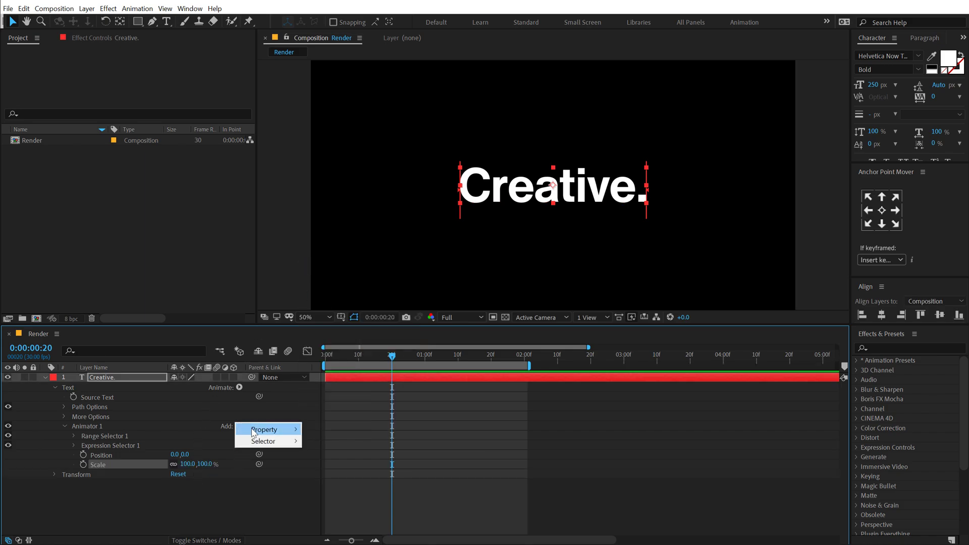
mouse_move(264, 430)
click(333, 289)
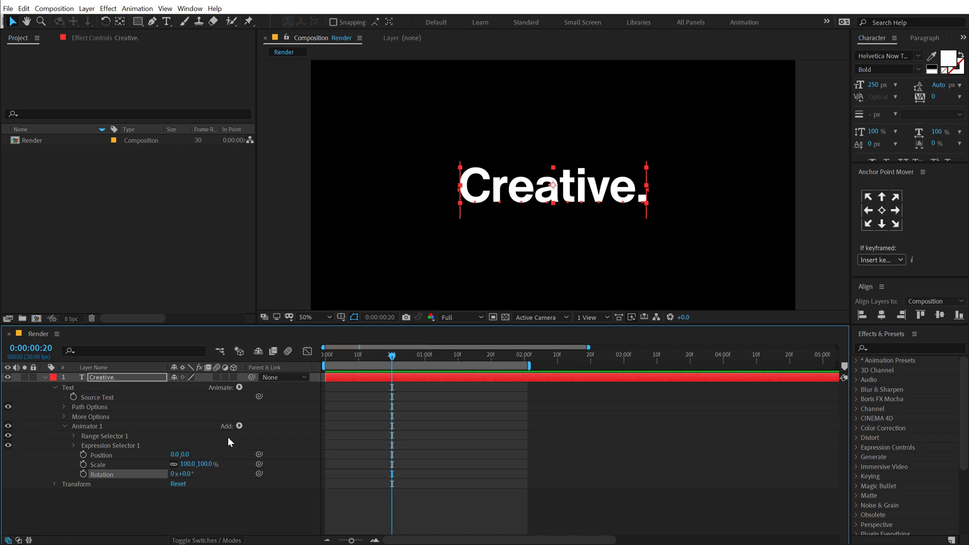
click(238, 426)
mouse_move(264, 430)
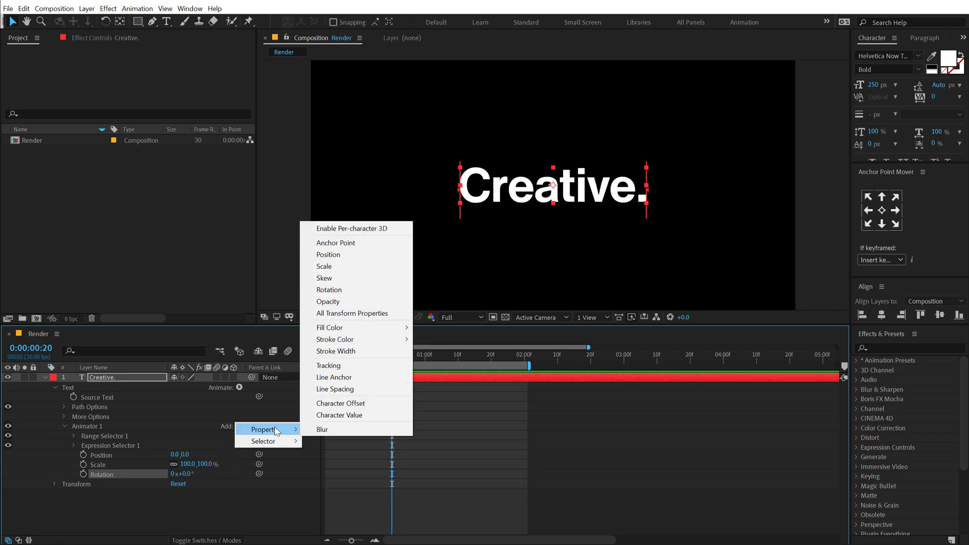
click(347, 366)
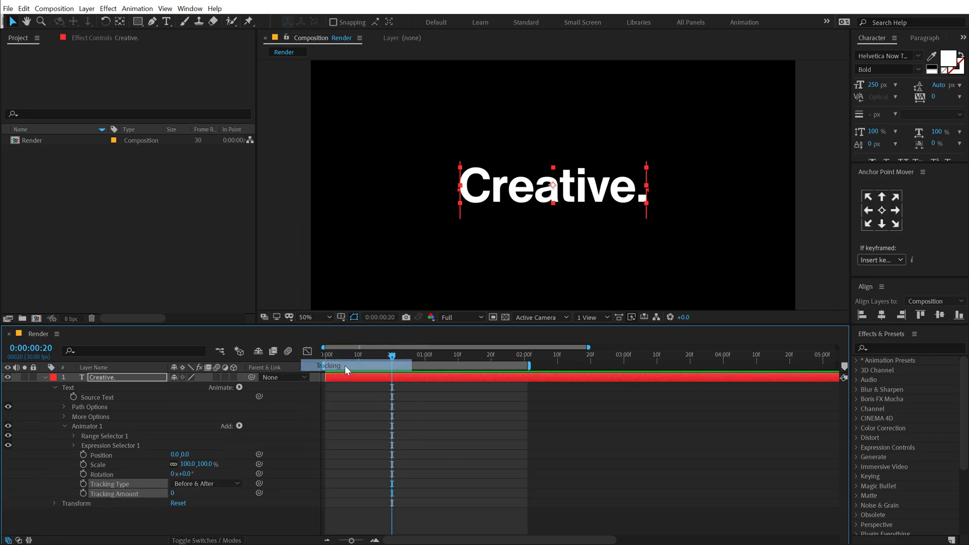
click(212, 524)
click(73, 445)
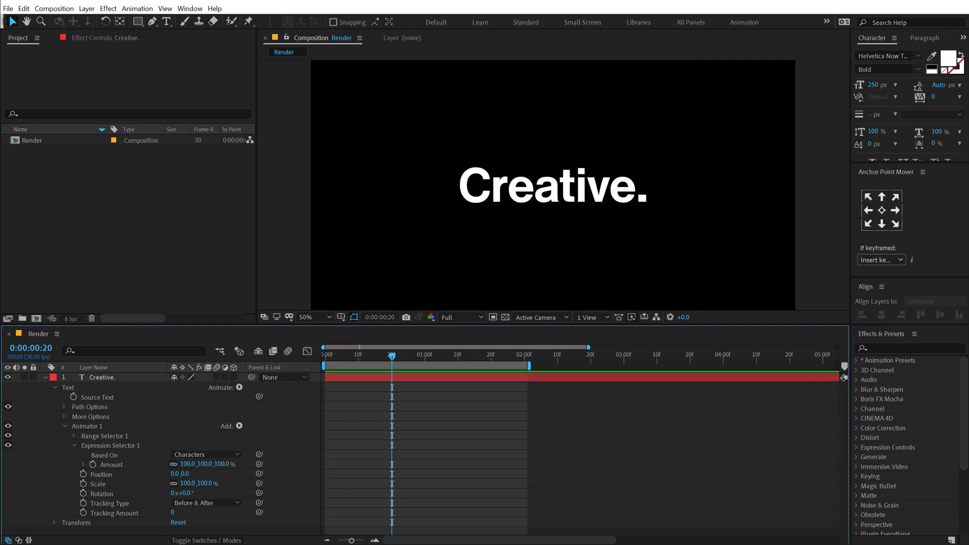
Switch to Notepad and select all of the bounce expression code.
key(alt+Tab)
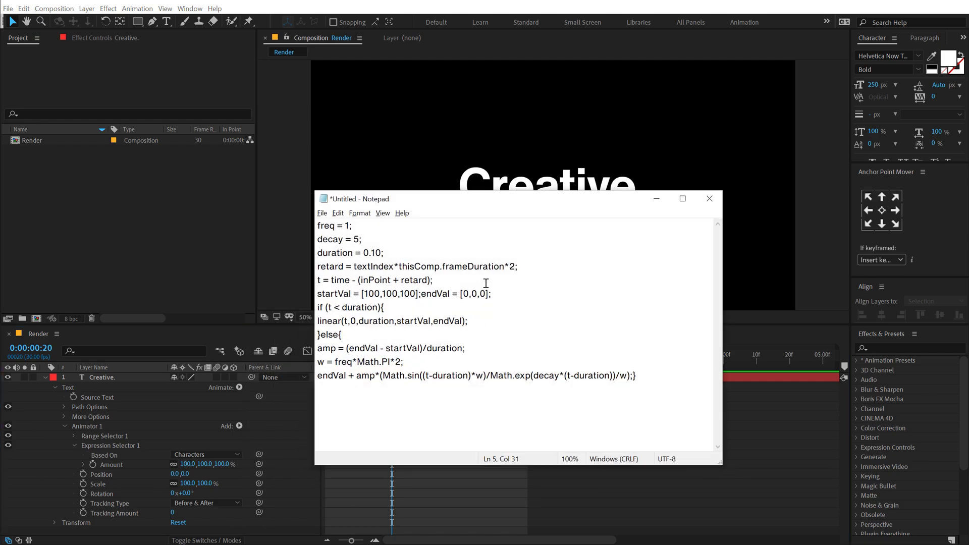
click(508, 313)
key(ctrl+a)
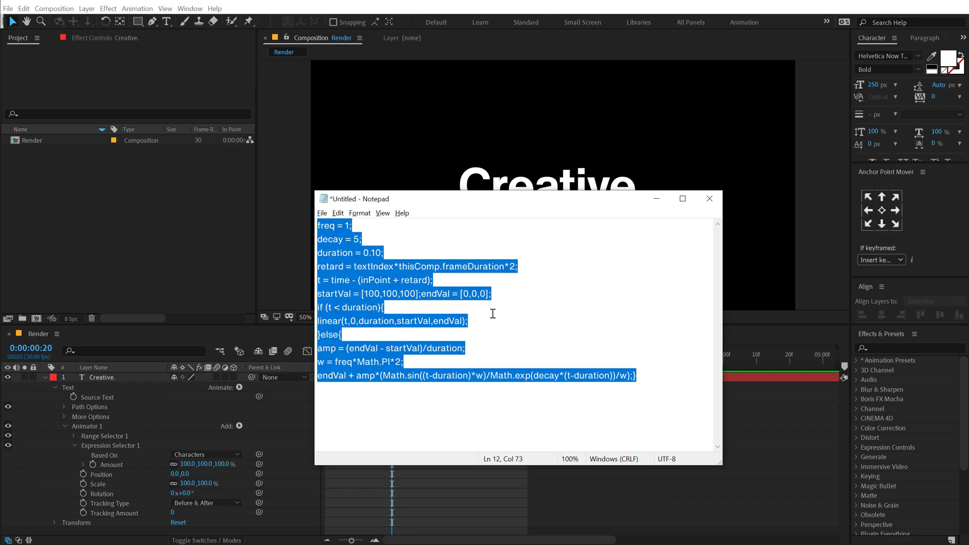
Paste the bounce expression (freq = 1; decay = 5) into Expression Selector 1's Amount.
click(170, 421)
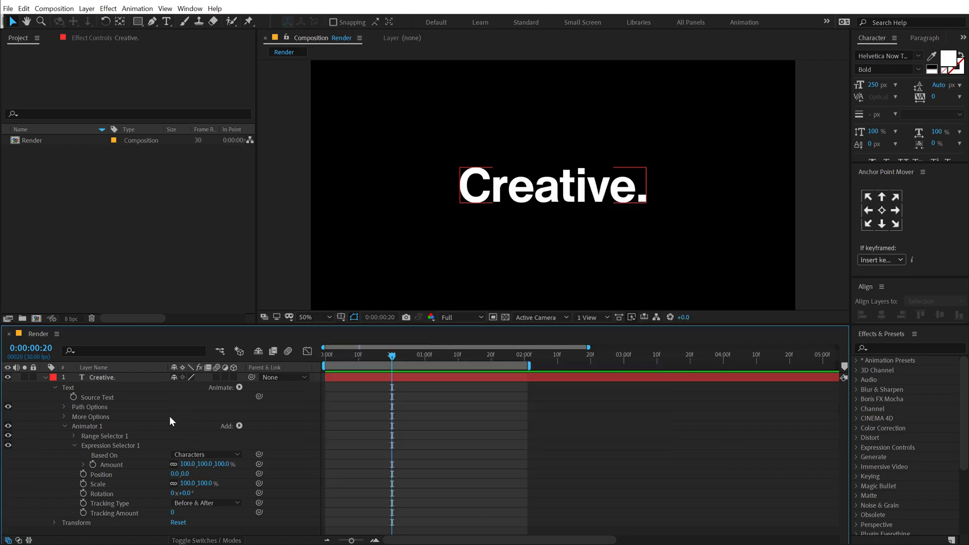
click(93, 464)
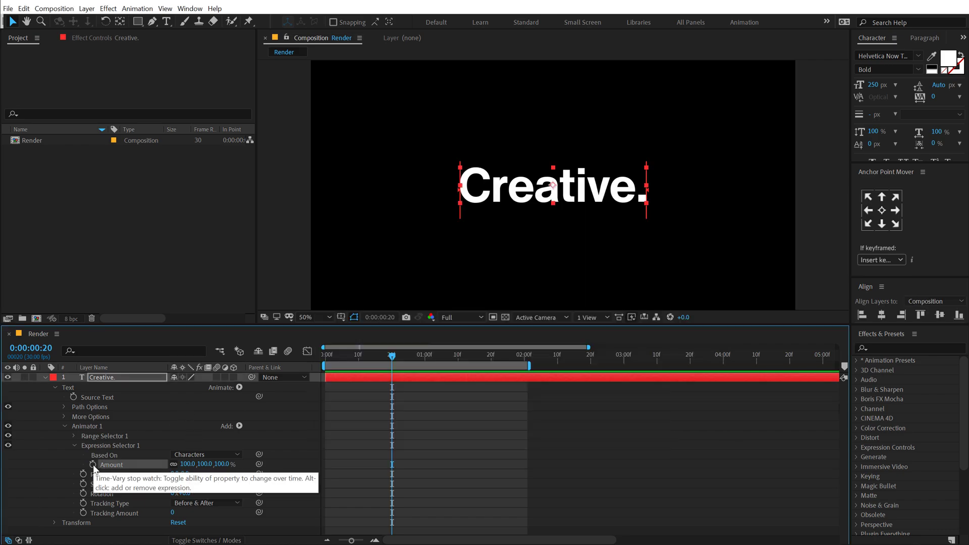
alt+click(93, 465)
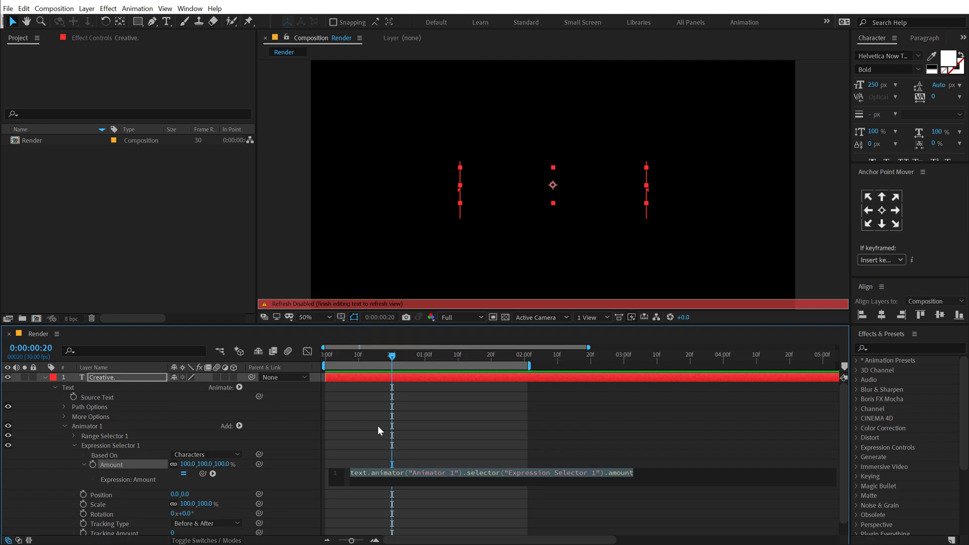
key(ctrl+v)
click(353, 414)
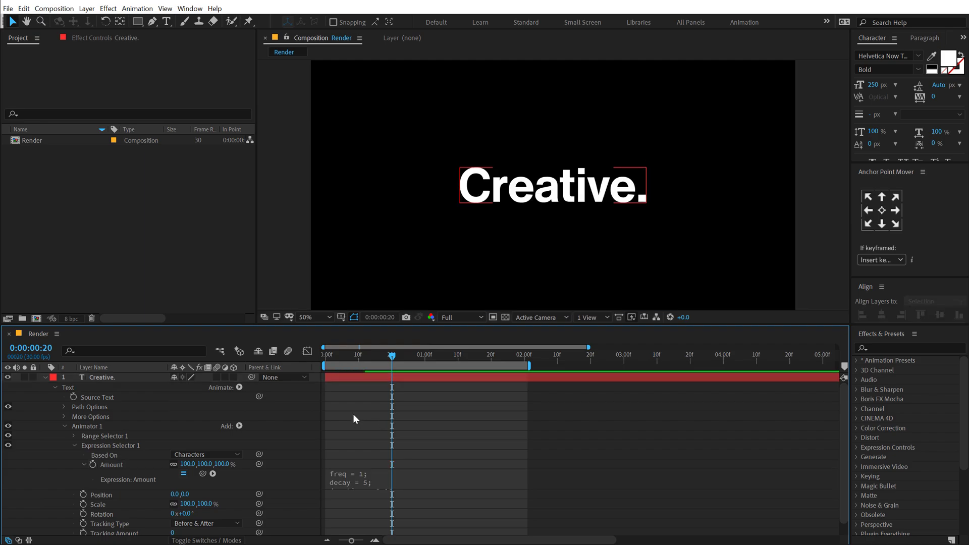
drag(327, 355, 452, 380)
scroll(66, 432, down, 1)
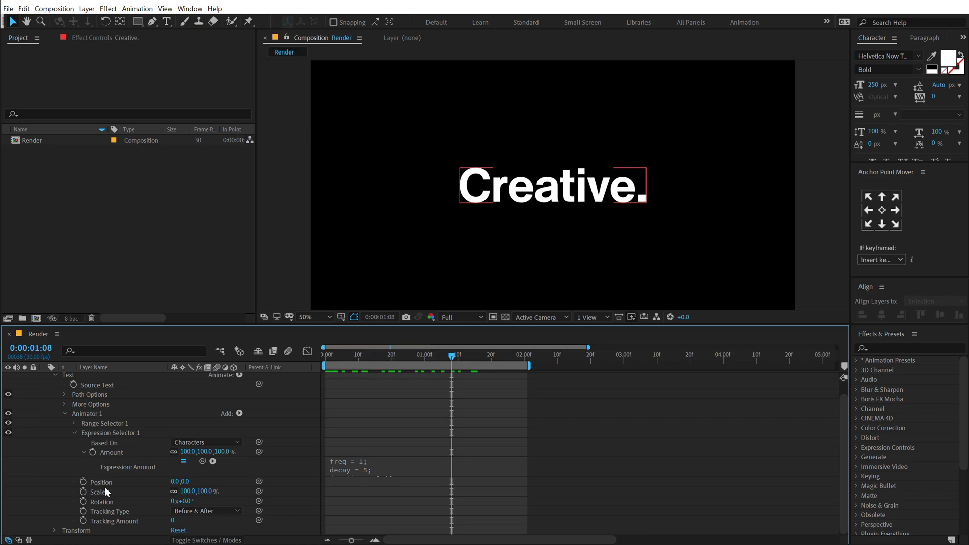
Set Animator 1's Position to 0, 180 and scrub to watch the letters drop in.
click(184, 481)
key(Return)
drag(327, 356, 372, 403)
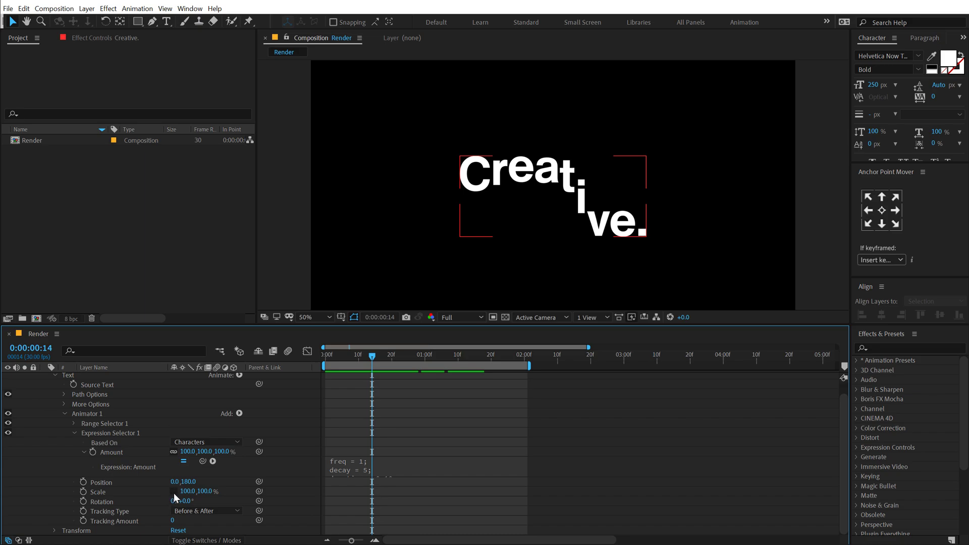
Set Animator 1's Scale to 100, 0% and preview the stretching letters.
click(205, 491)
text(0)
key(Return)
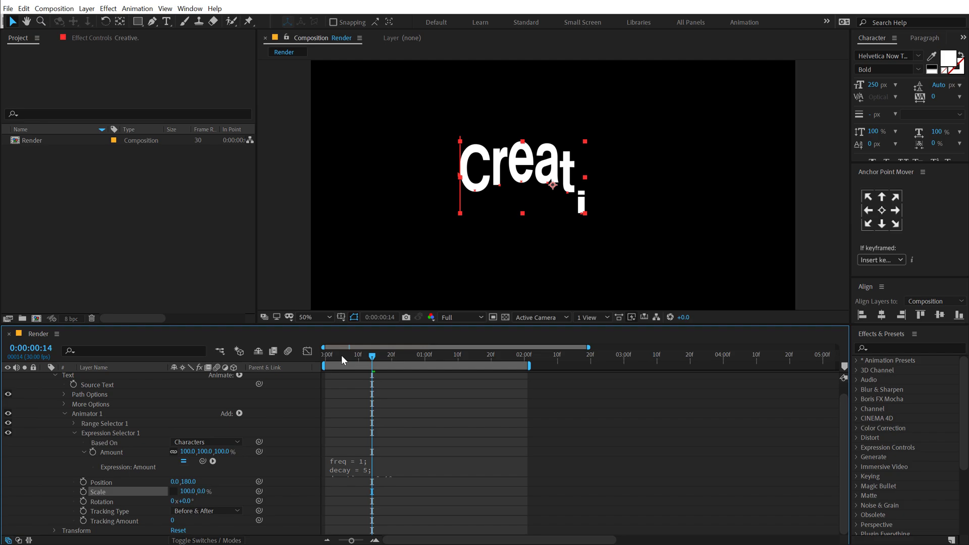
key(space)
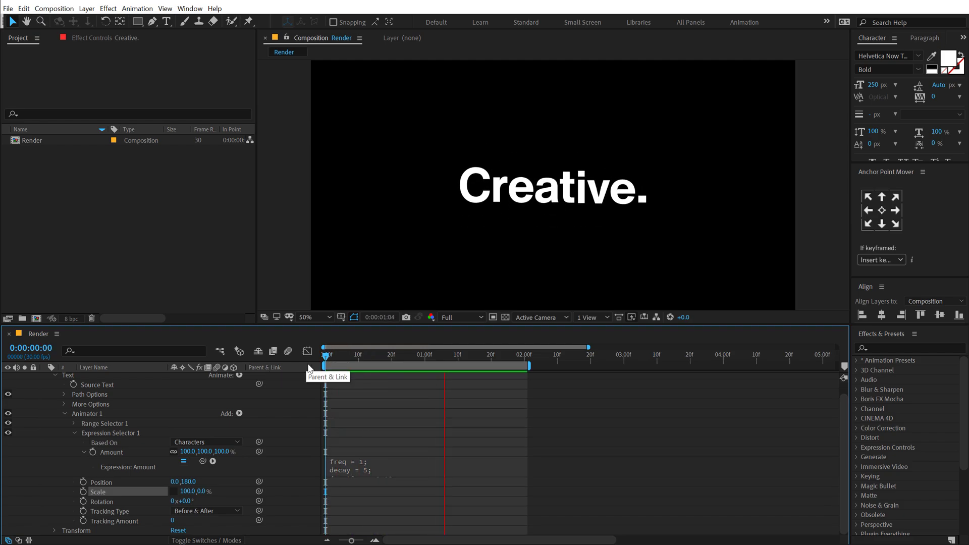
drag(327, 358, 401, 379)
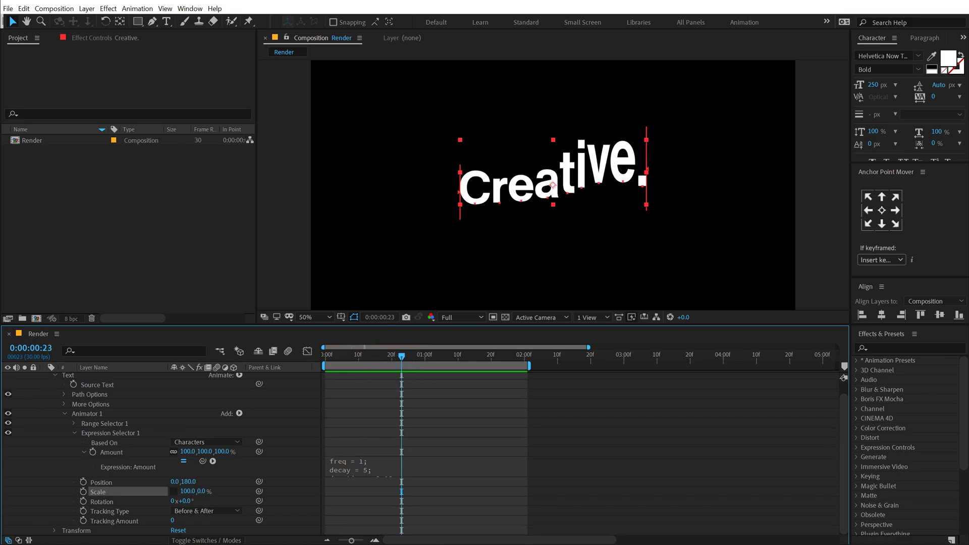
Set Animator 1's Rotation to -30° and preview the letters tilting in.
click(185, 501)
key(Return)
drag(331, 354, 307, 358)
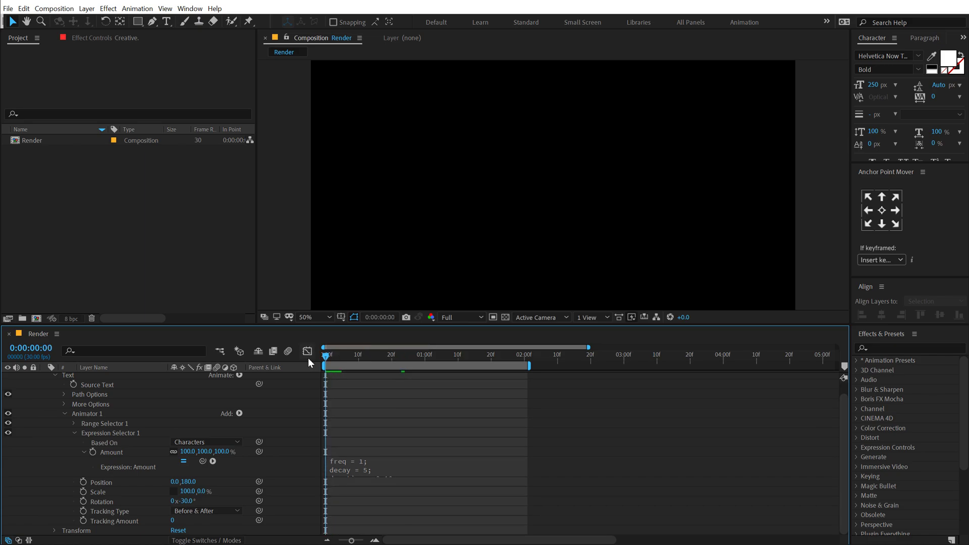
key(space)
click(341, 359)
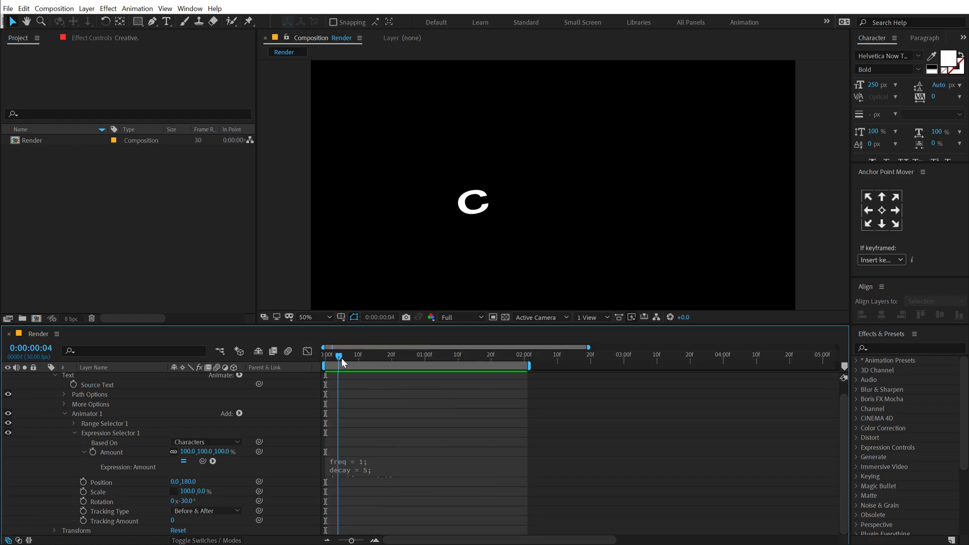
drag(342, 359, 386, 357)
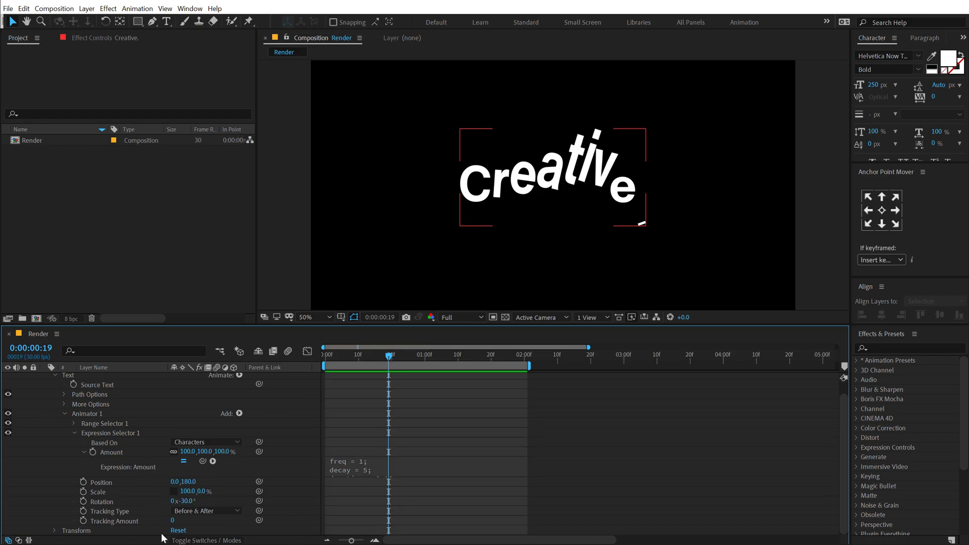
Set Animator 1's Tracking Amount to -30 and preview from the start.
click(171, 521)
text(-30)
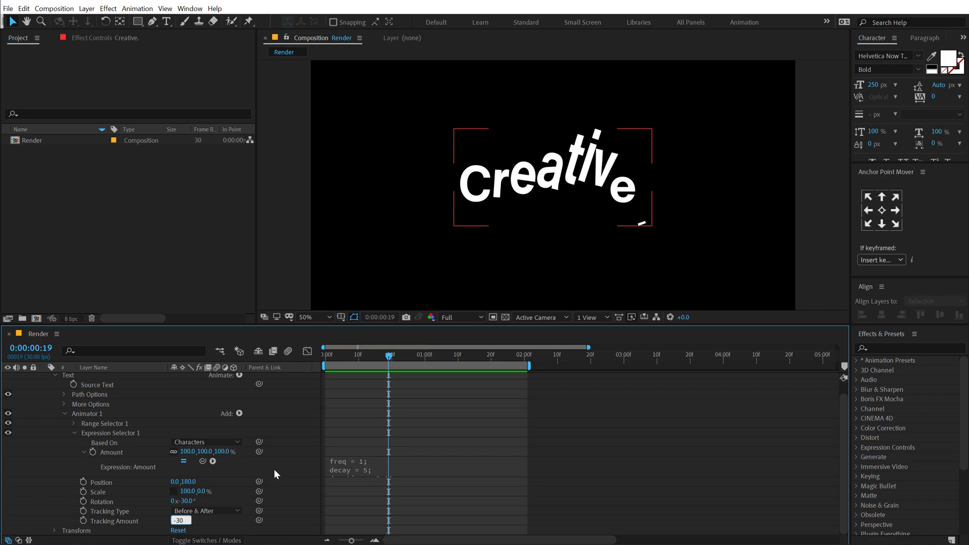
key(Return)
key(Home)
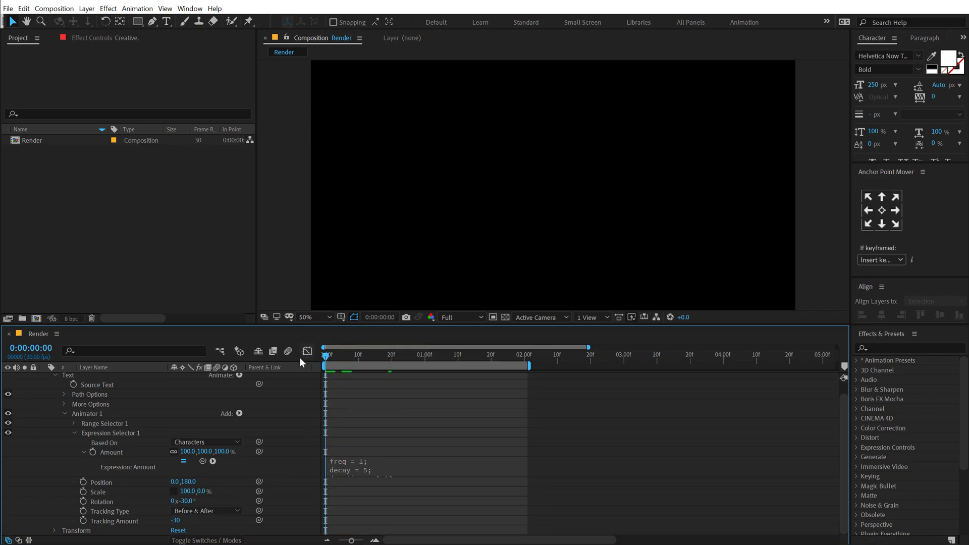
key(space)
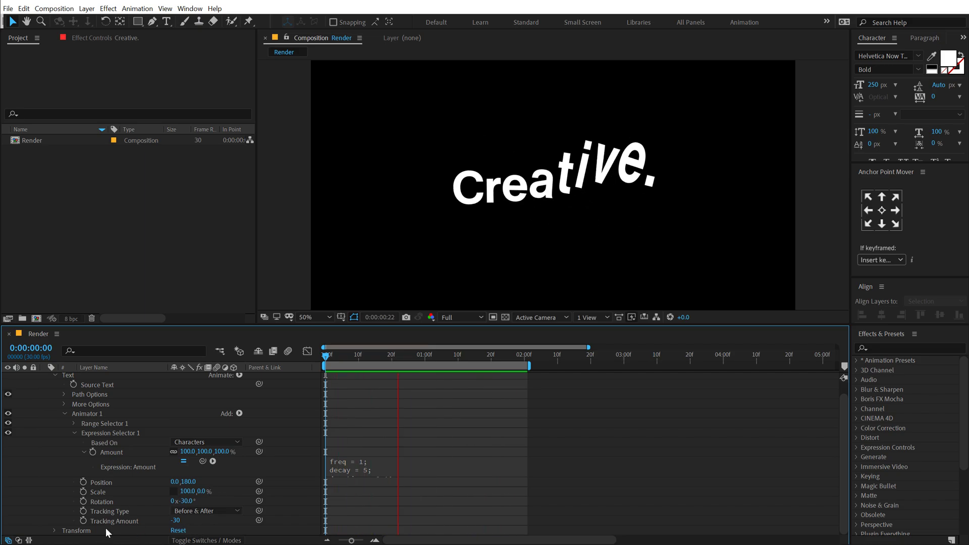
Try a stronger negative Tracking Amount and inspect the letters at frame 10.
drag(175, 520, 142, 520)
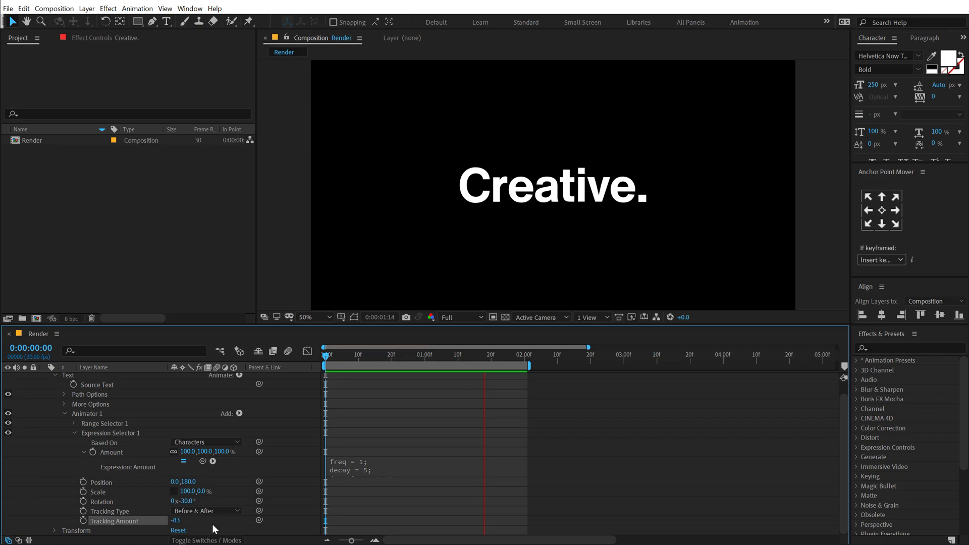
click(358, 359)
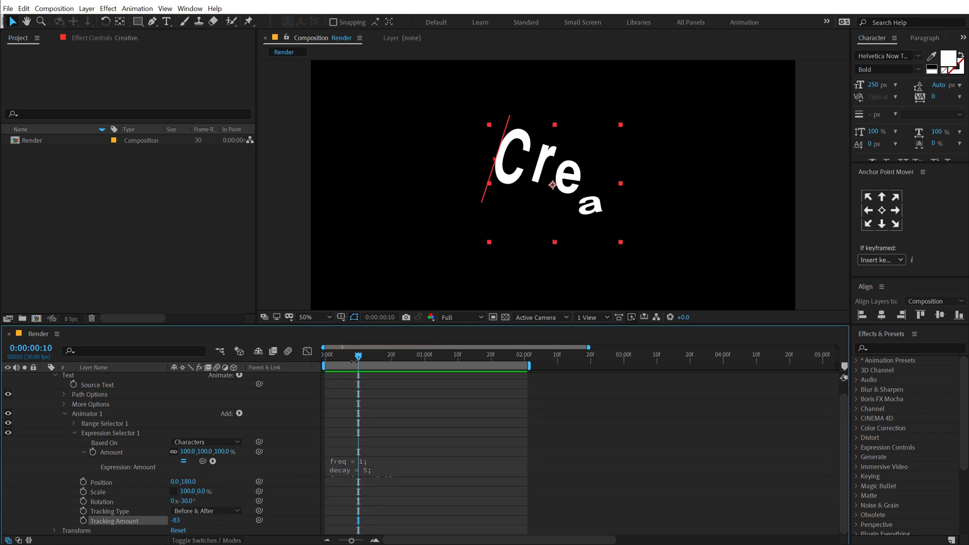
key(Home)
click(318, 397)
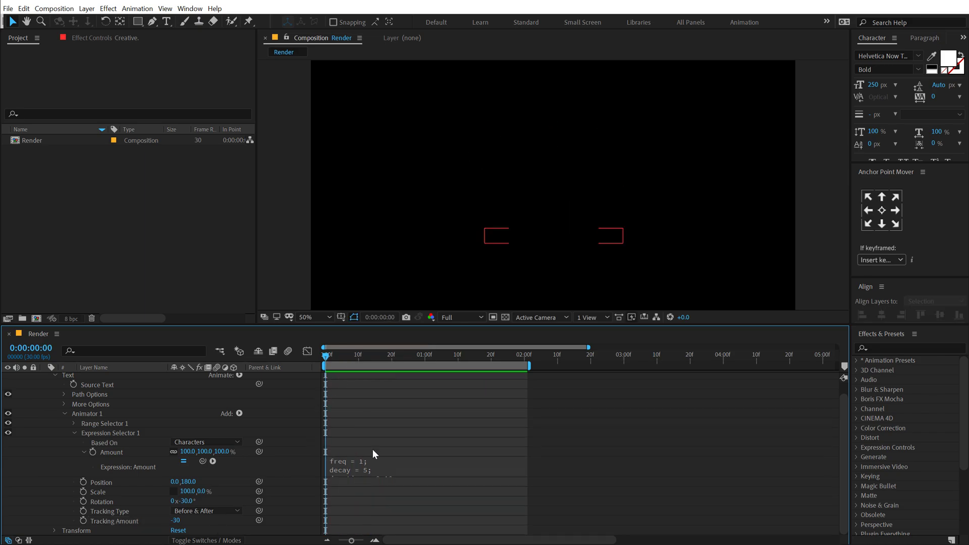
click(357, 359)
key(Home)
click(322, 396)
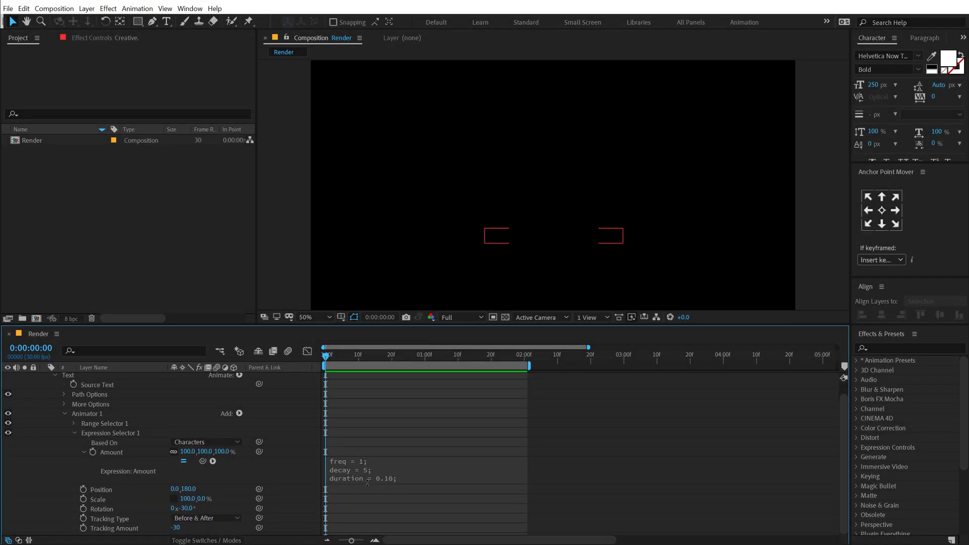
Change the bounce expression's freq value from 1 to 5.
drag(349, 356, 441, 361)
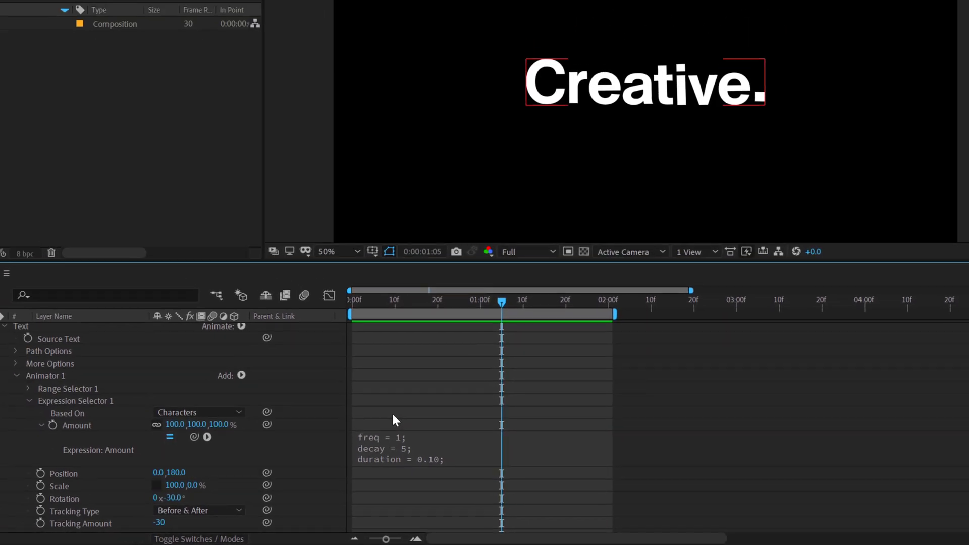
drag(367, 310, 438, 331)
click(403, 444)
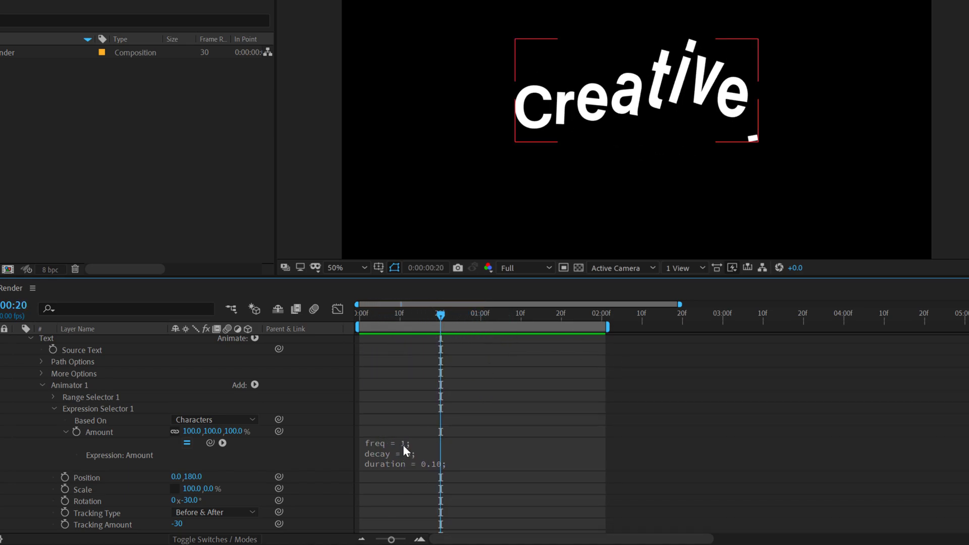
click(434, 442)
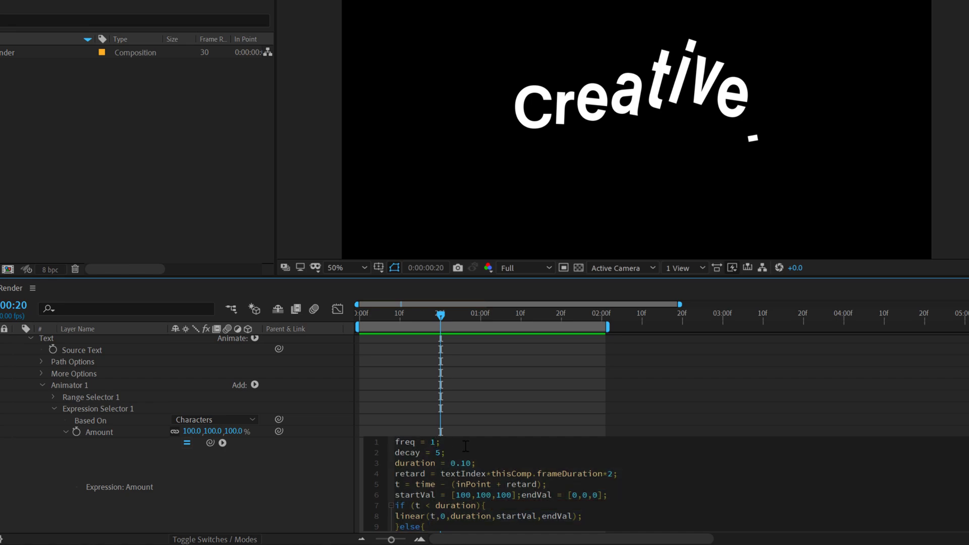
key(BackSpace)
text(5)
click(376, 383)
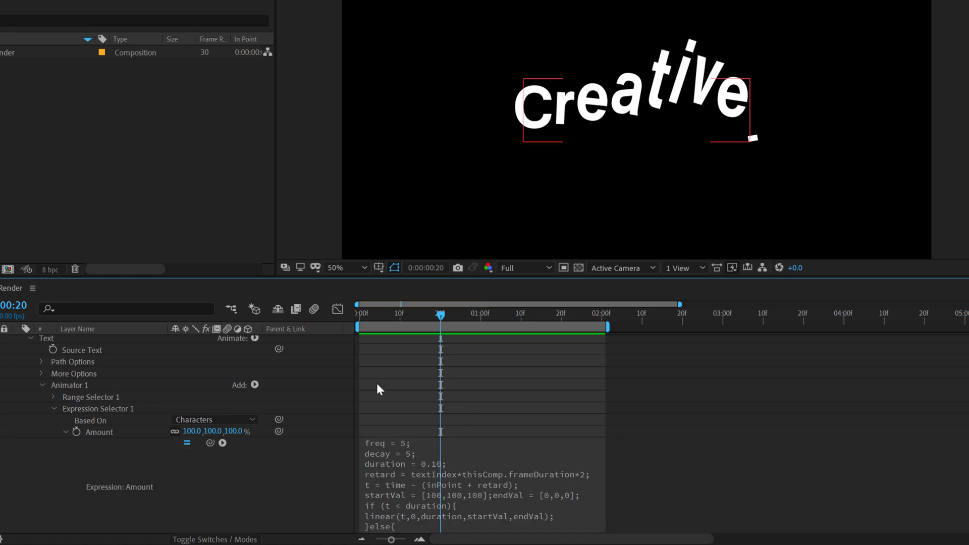
Preview the freq 5 bounce from the start and inspect frame 20.
key(Home)
key(space)
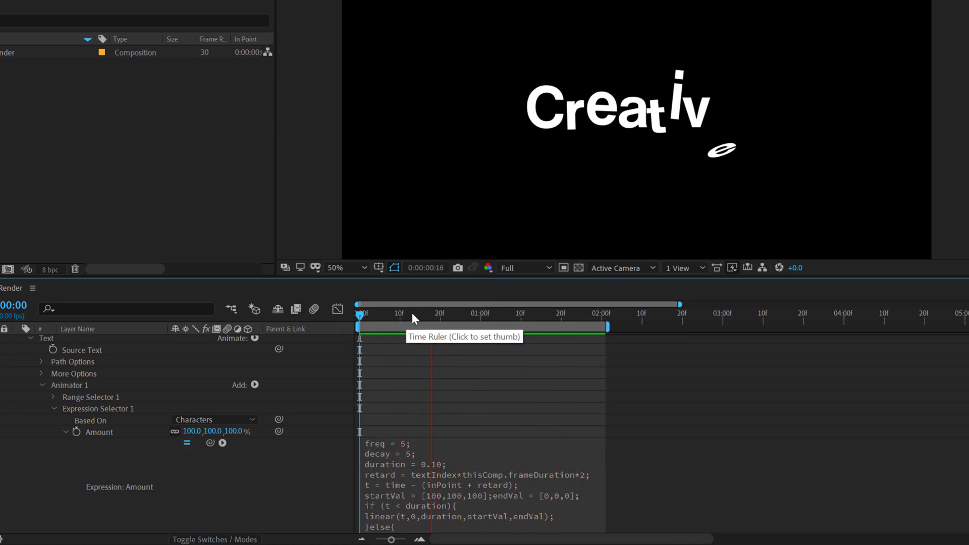
drag(451, 311, 438, 328)
click(437, 328)
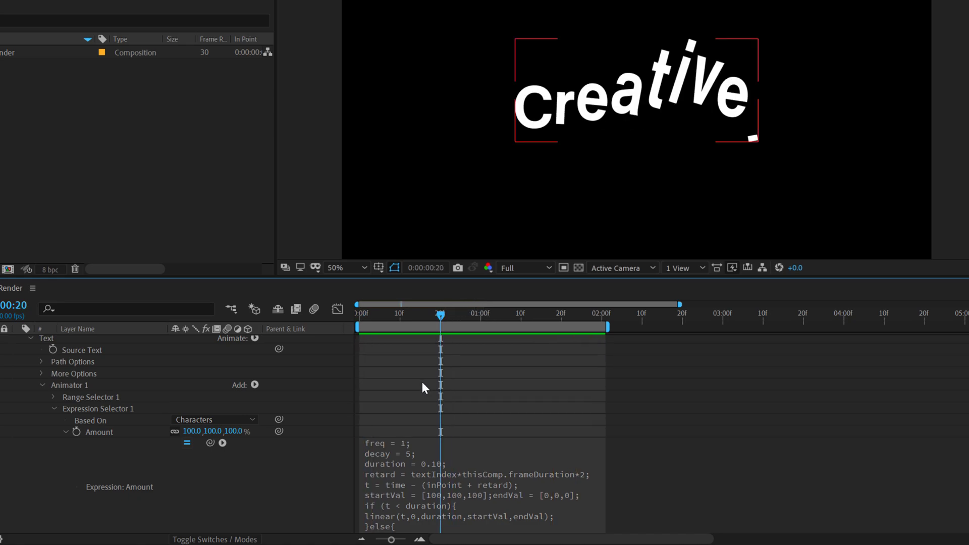
Change the expression's decay to 10 and preview the bounce.
click(413, 449)
click(439, 451)
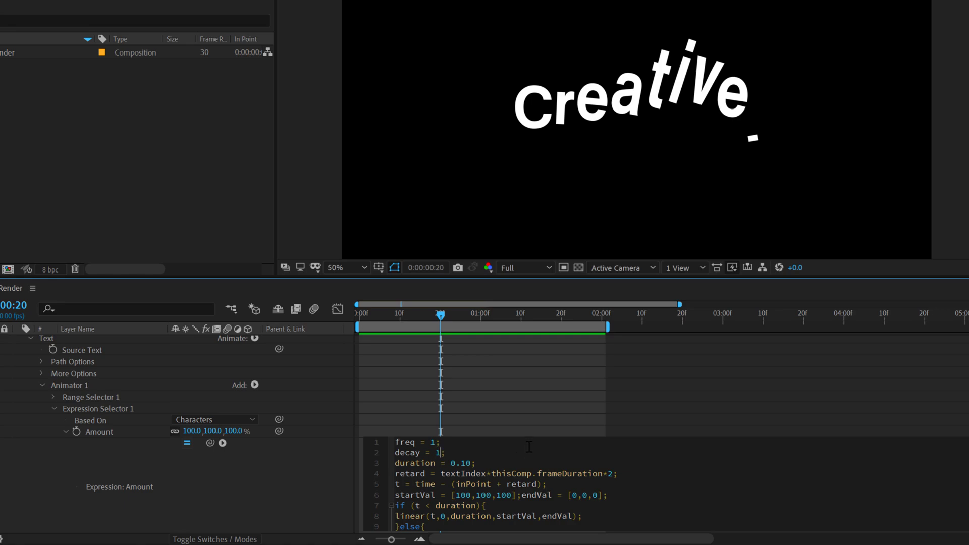
text(0)
click(477, 387)
drag(373, 316, 310, 329)
key(space)
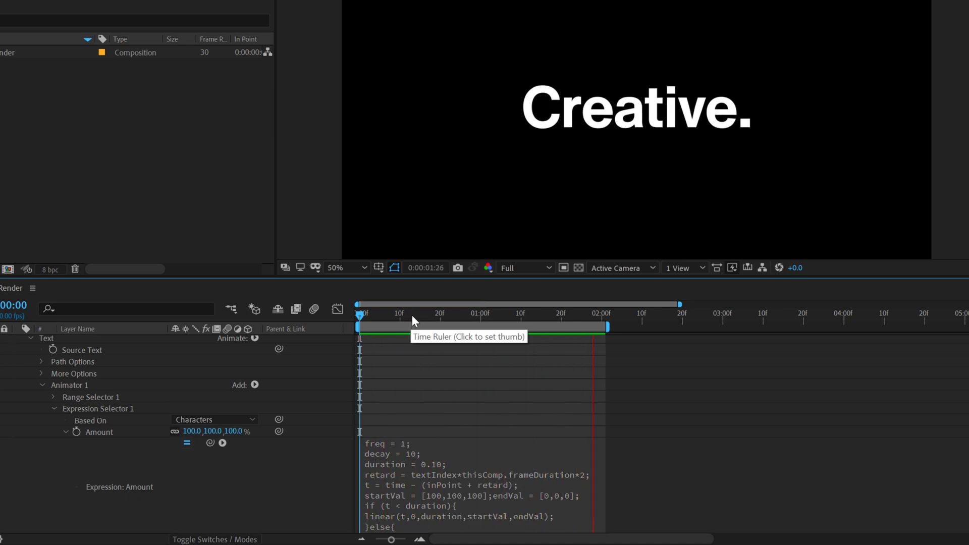
click(412, 319)
Change the decay to 2 and preview the looser bounce.
click(404, 452)
click(446, 452)
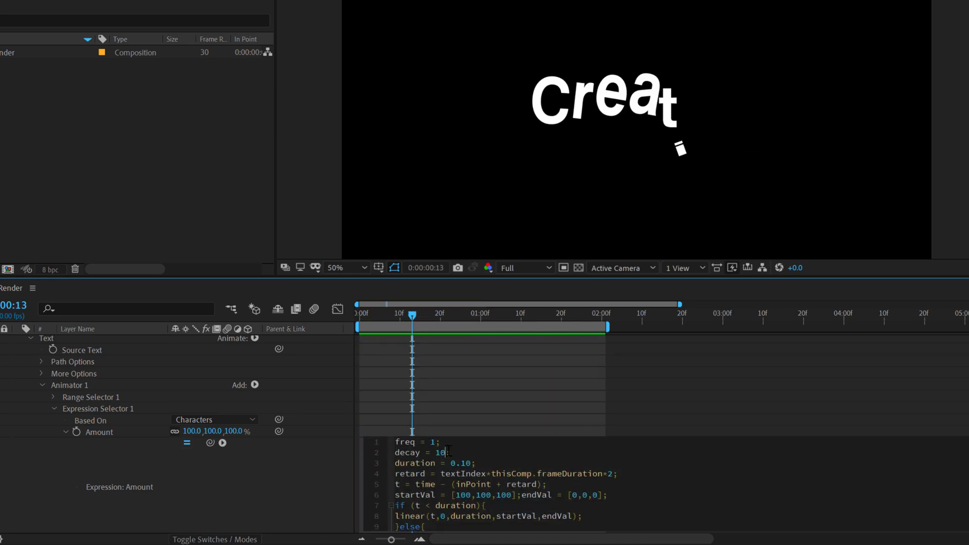
key(BackSpace)
key(BackSpace)
text(2)
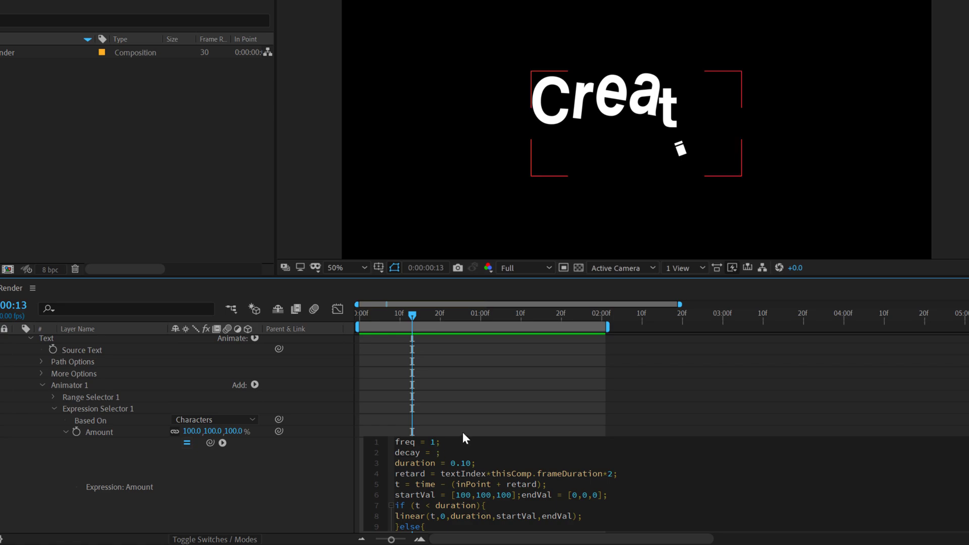
click(459, 377)
key(space)
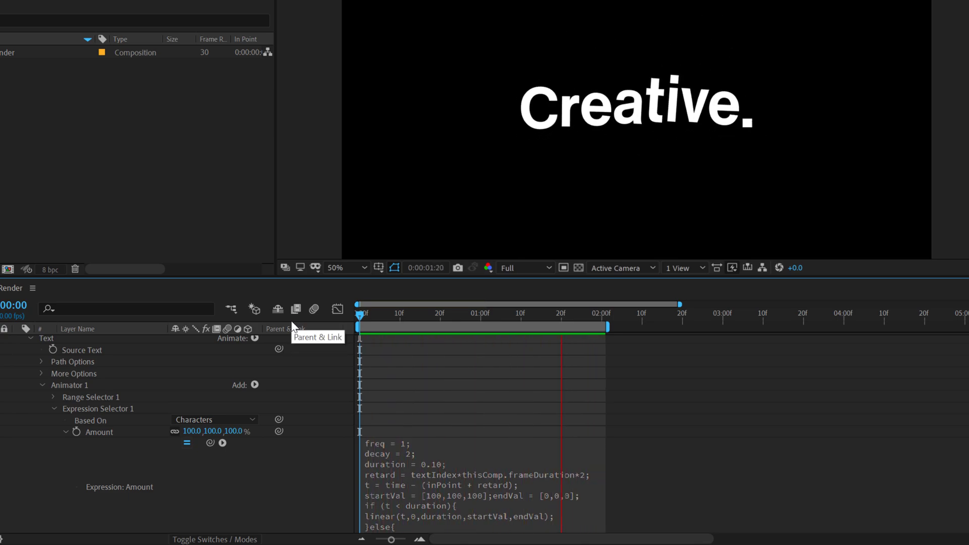
click(444, 314)
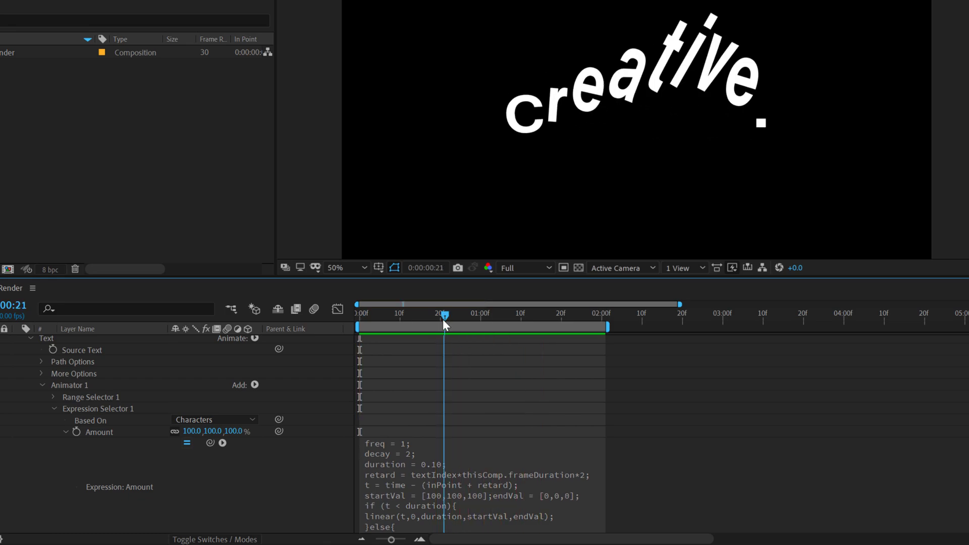
Set the decay back to 5 and preview from the first frame.
click(407, 452)
click(437, 452)
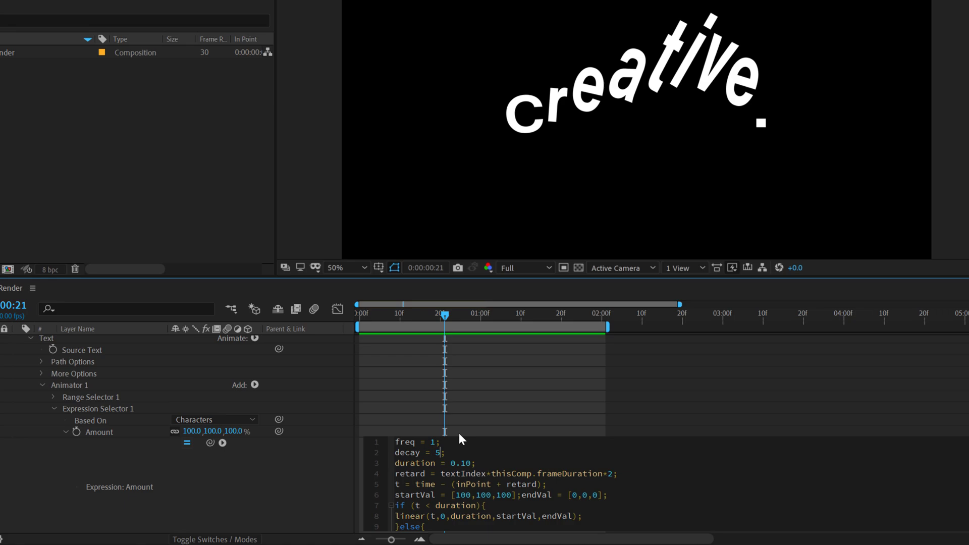
text(5)
click(433, 372)
key(Home)
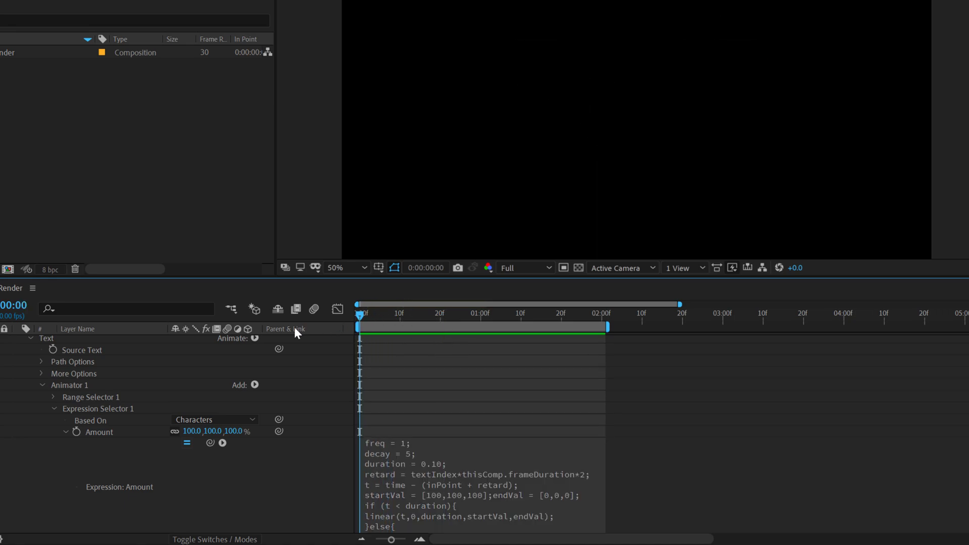
key(space)
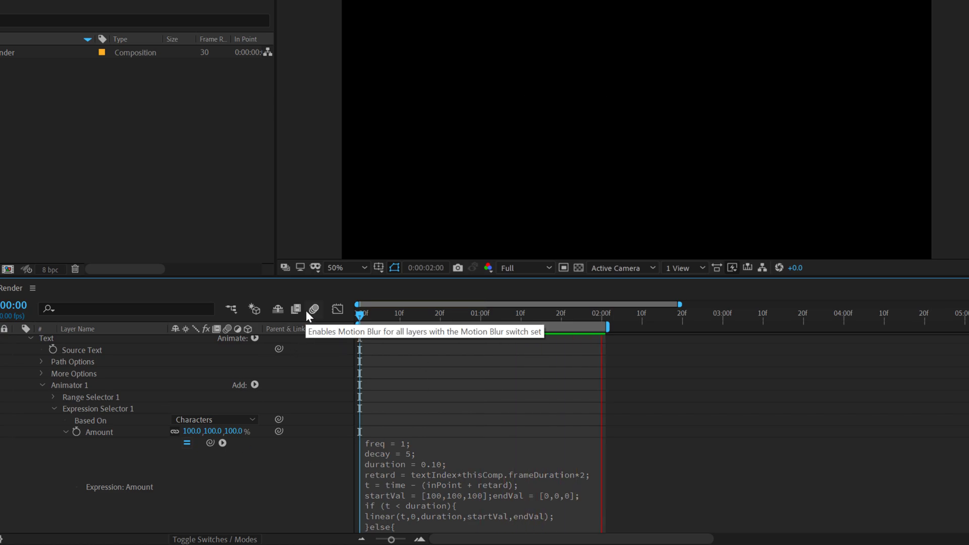
Enable composition and layer motion blur on Creative., then preview and check frame 17.
click(312, 310)
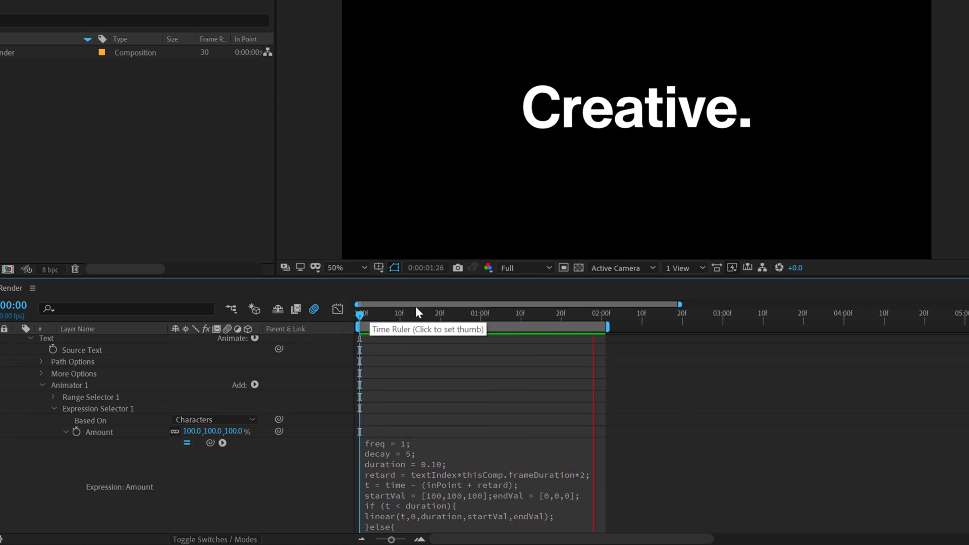
key(space)
scroll(295, 352, up, 1)
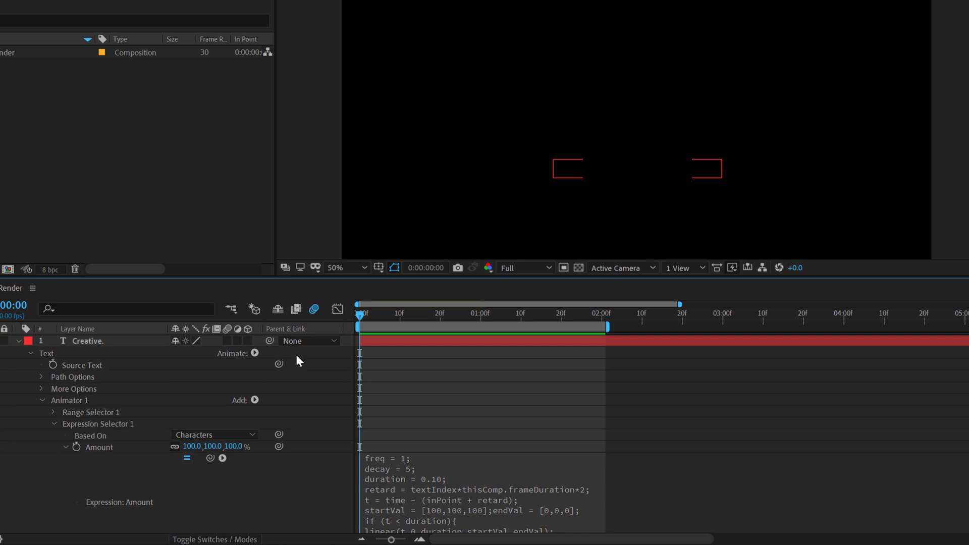
click(225, 342)
key(space)
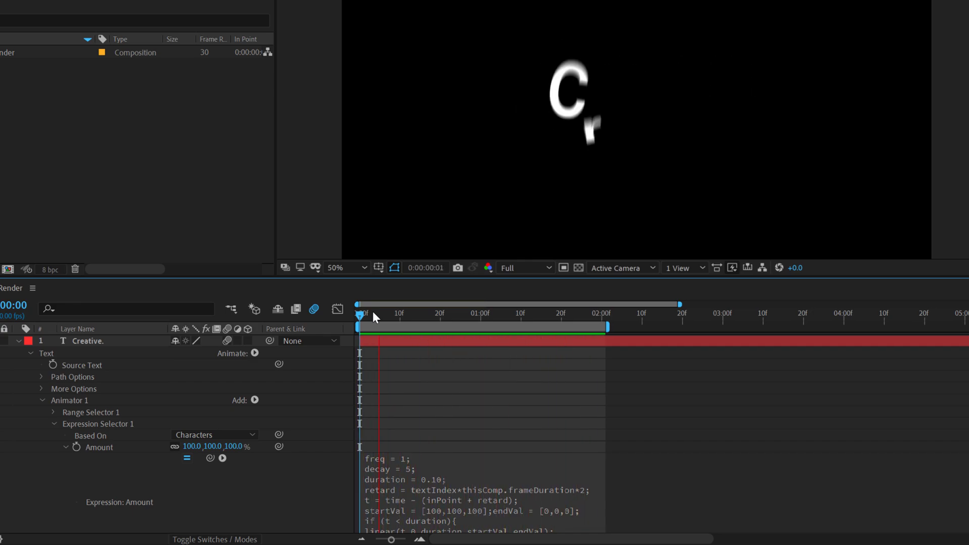
drag(372, 311, 428, 313)
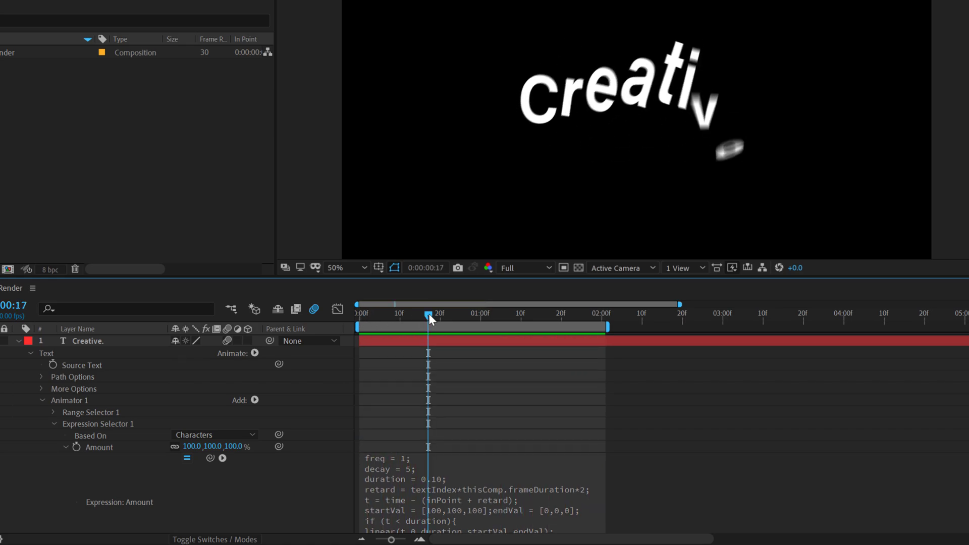
With motion blur preview off, duplicate the Creative. layer and offset Creative. 2 one frame later.
click(18, 342)
click(314, 309)
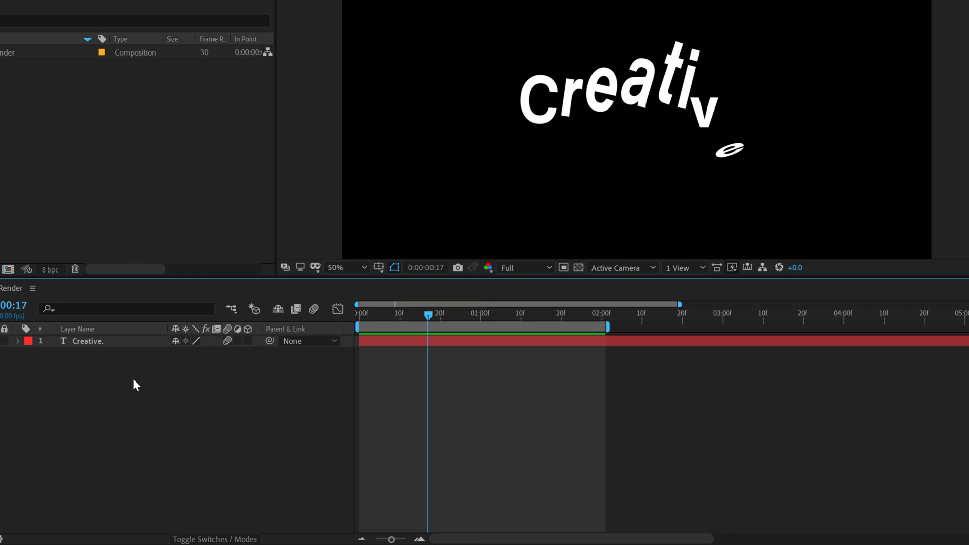
click(107, 343)
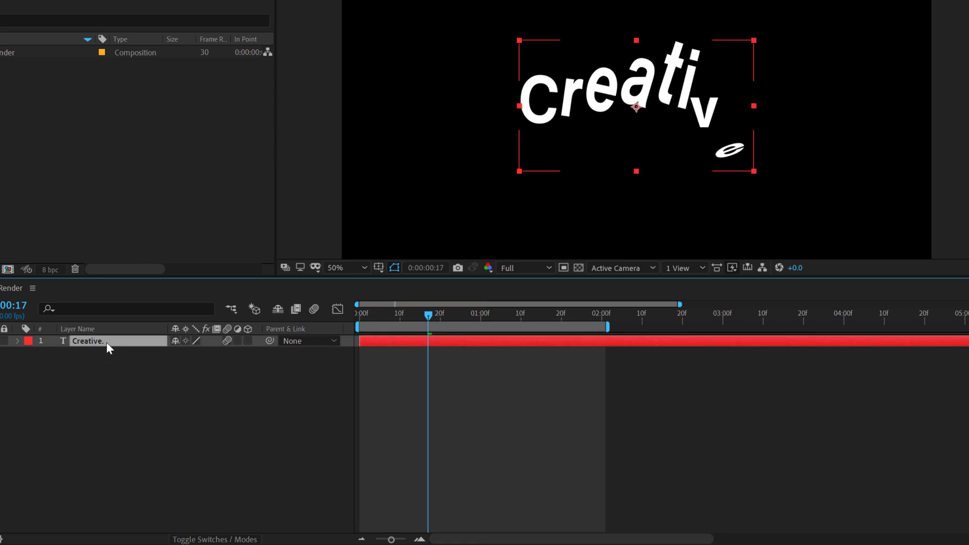
key(ctrl+d)
drag(377, 339, 380, 338)
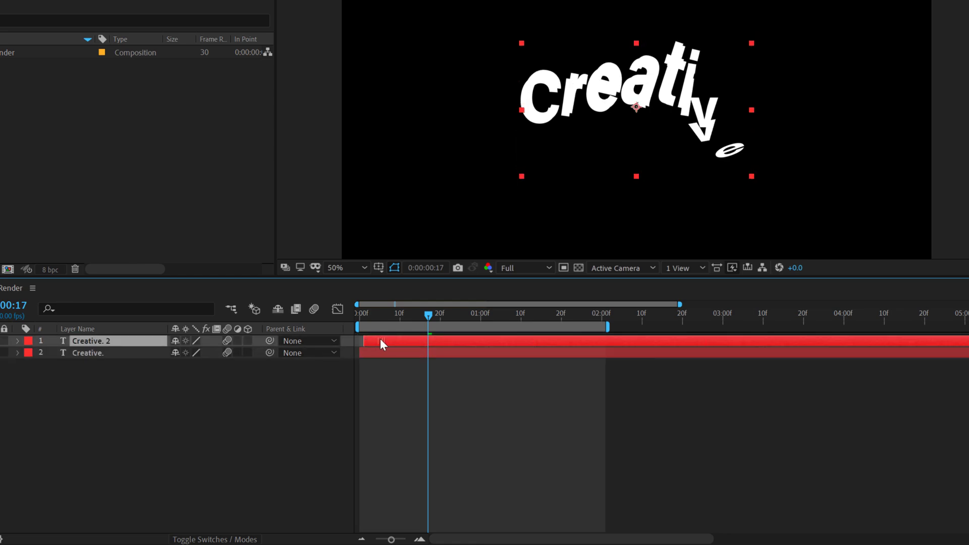
Colour the original Creative. layer's text pink and preview both layers from frame one.
click(365, 352)
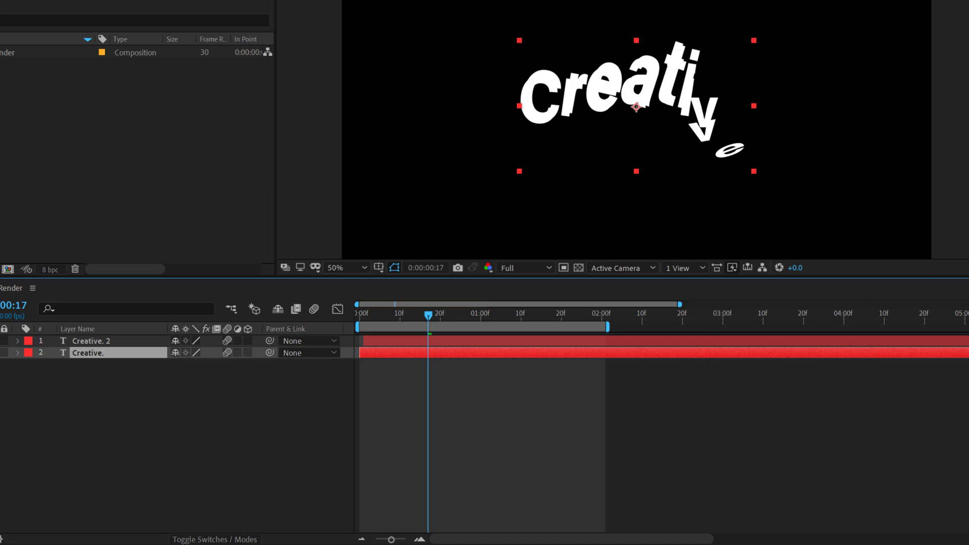
click(405, 141)
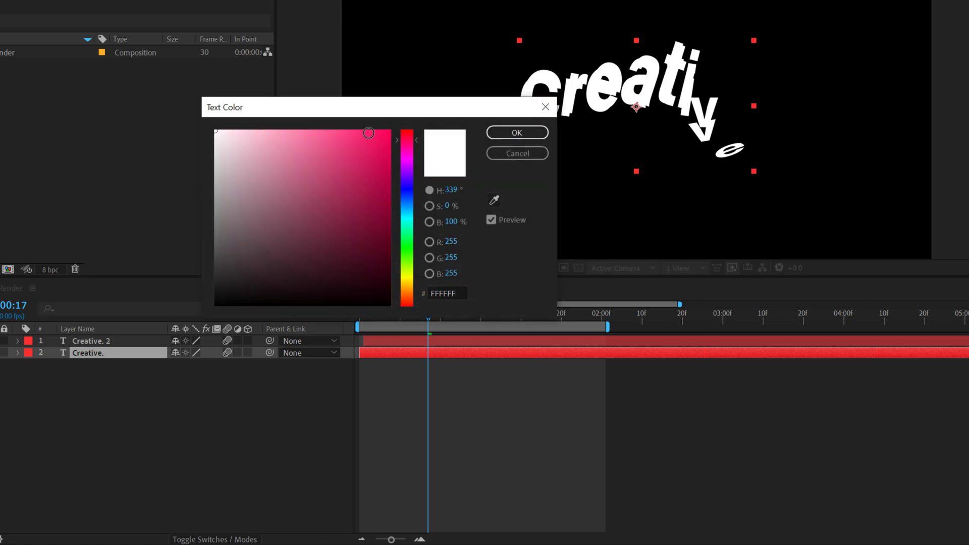
click(368, 133)
click(517, 132)
key(Home)
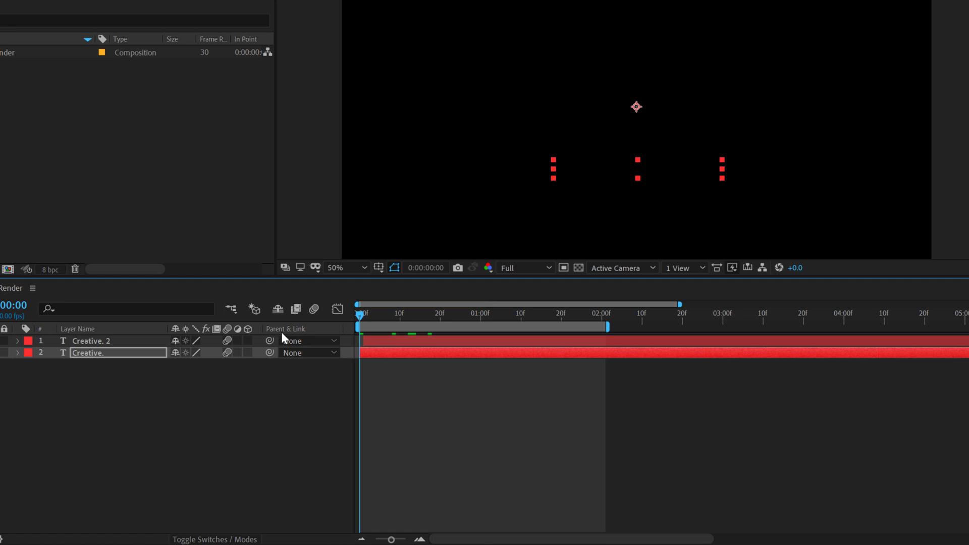
key(space)
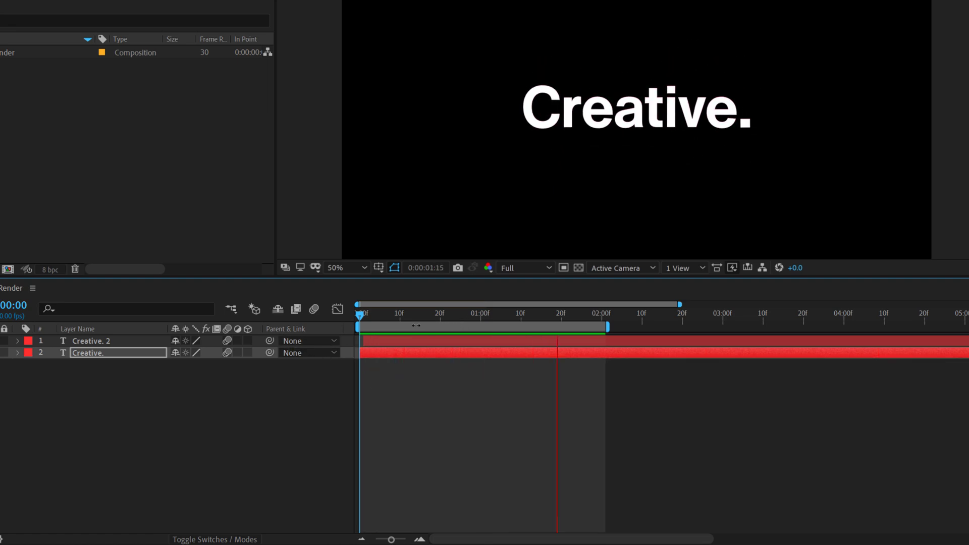